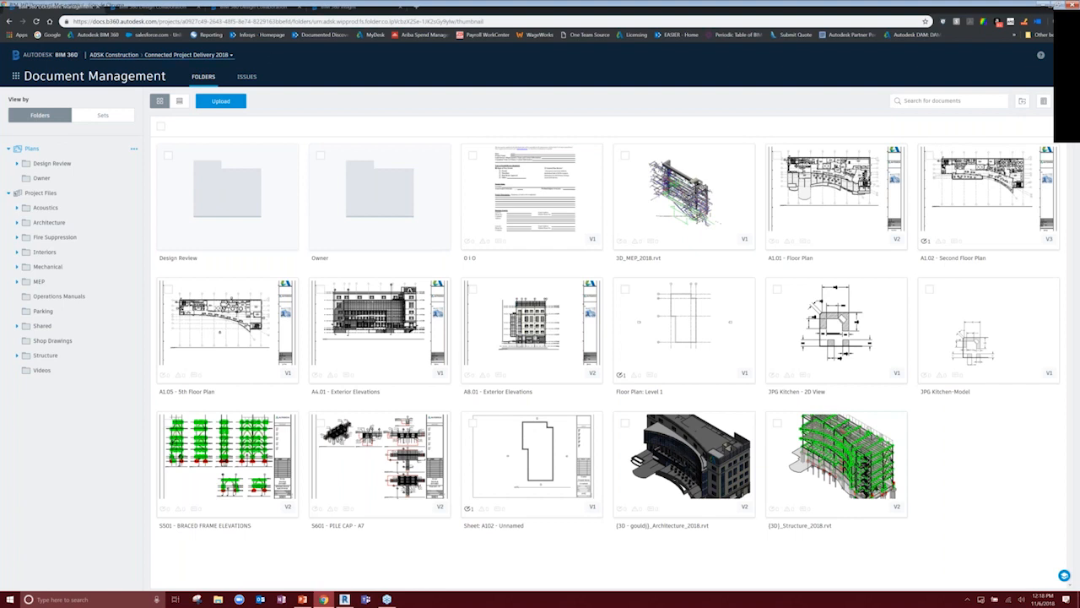
Look through the list of projects in the ADSK Construction account without switching project
click(188, 54)
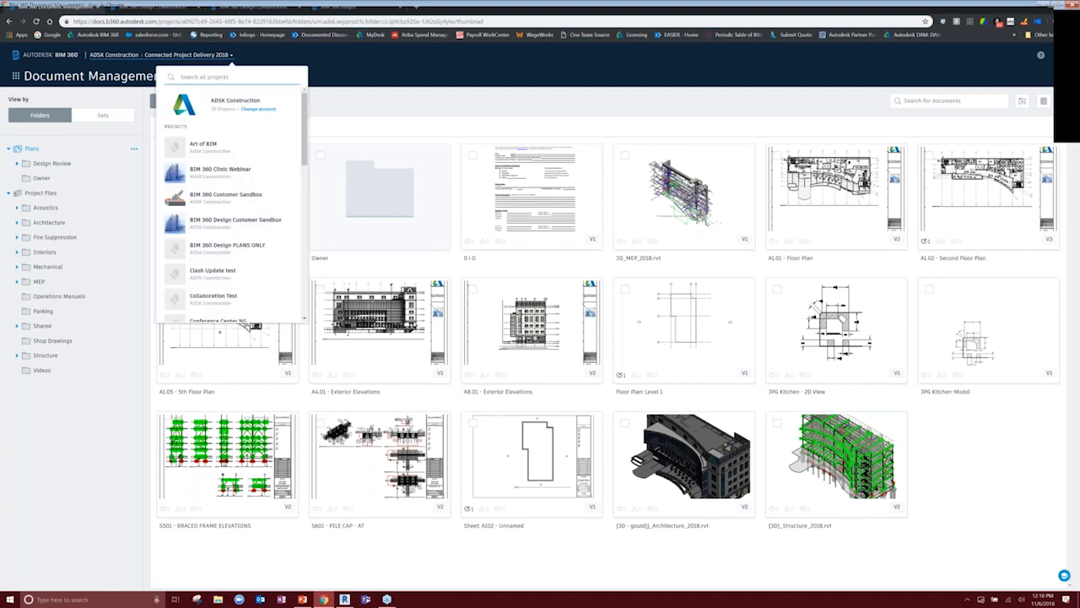
scroll(243, 196, down, 3)
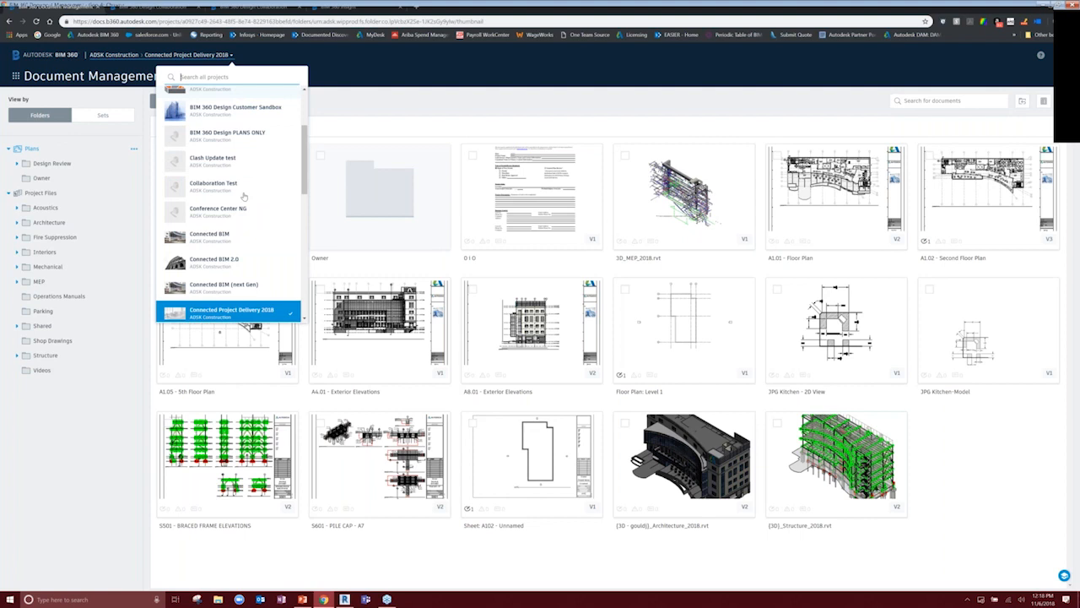
scroll(243, 196, up, 4)
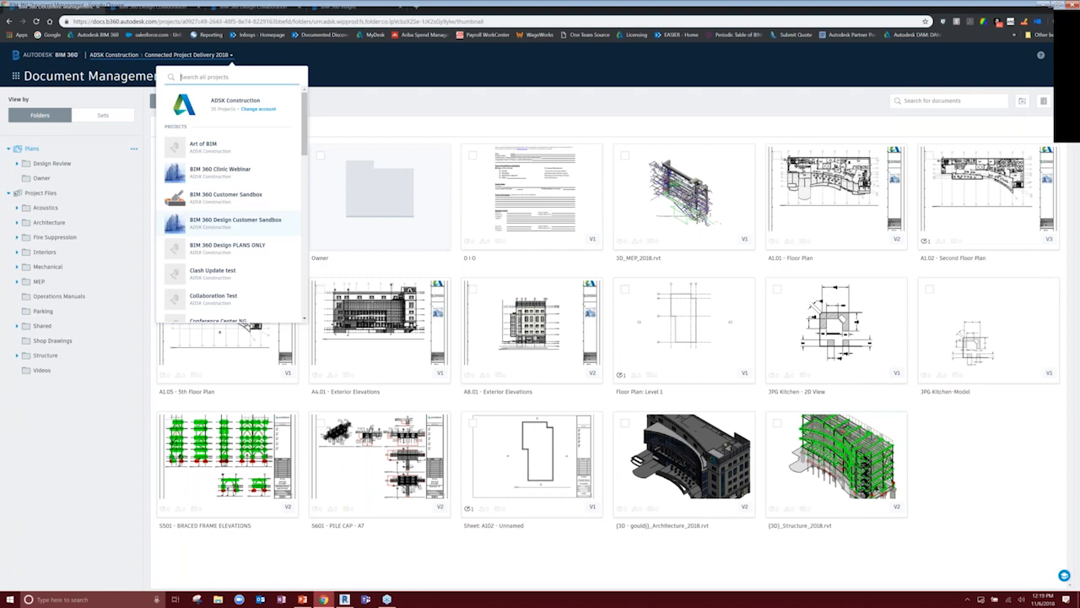
click(361, 78)
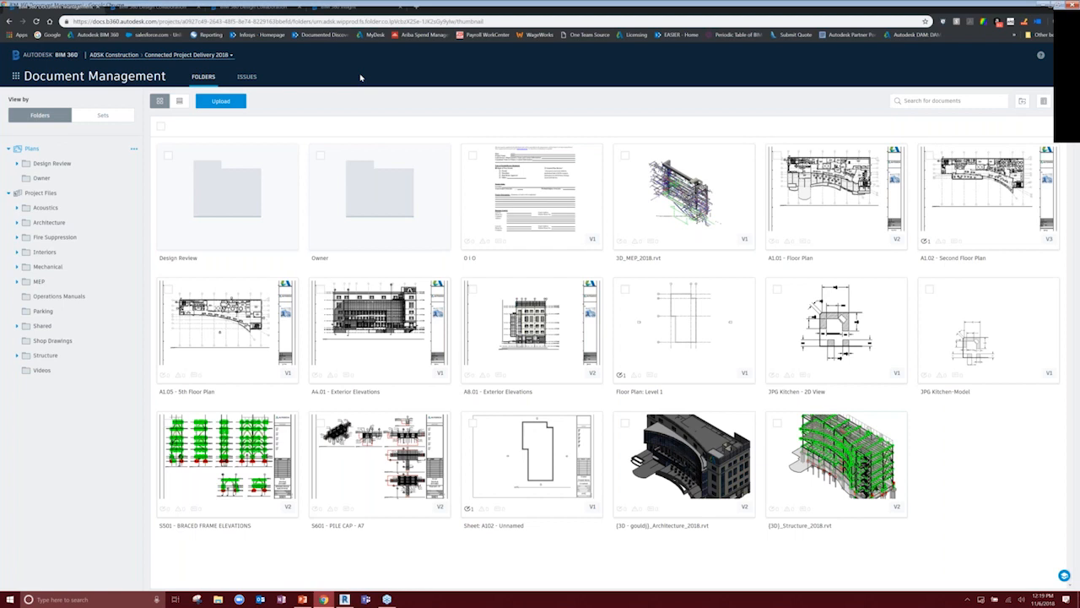
Review the BIM 360 modules available for the Connected Project Delivery 2018 project
click(16, 77)
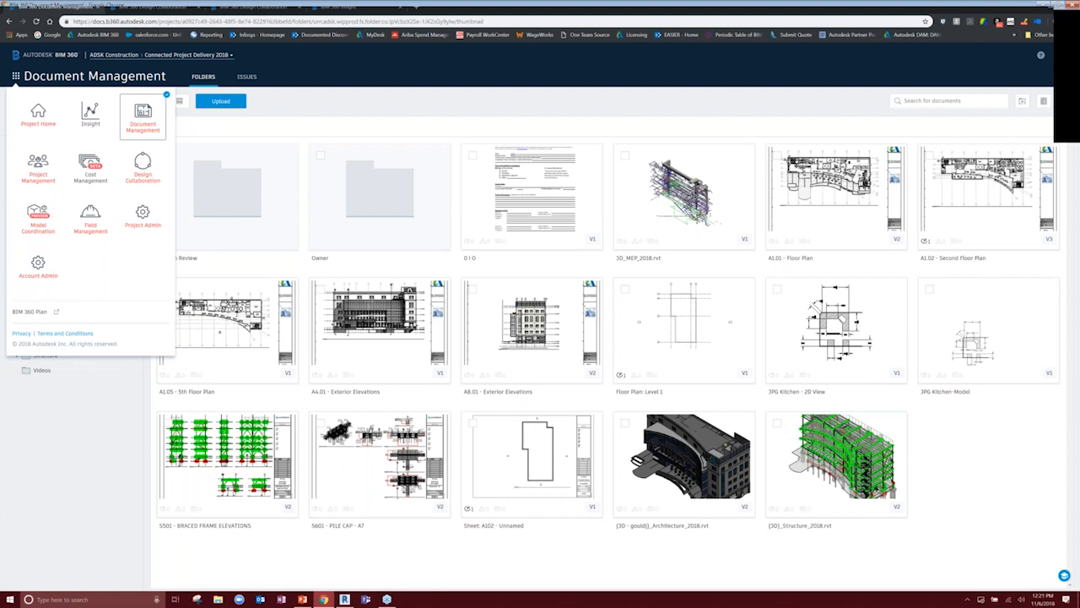
click(108, 490)
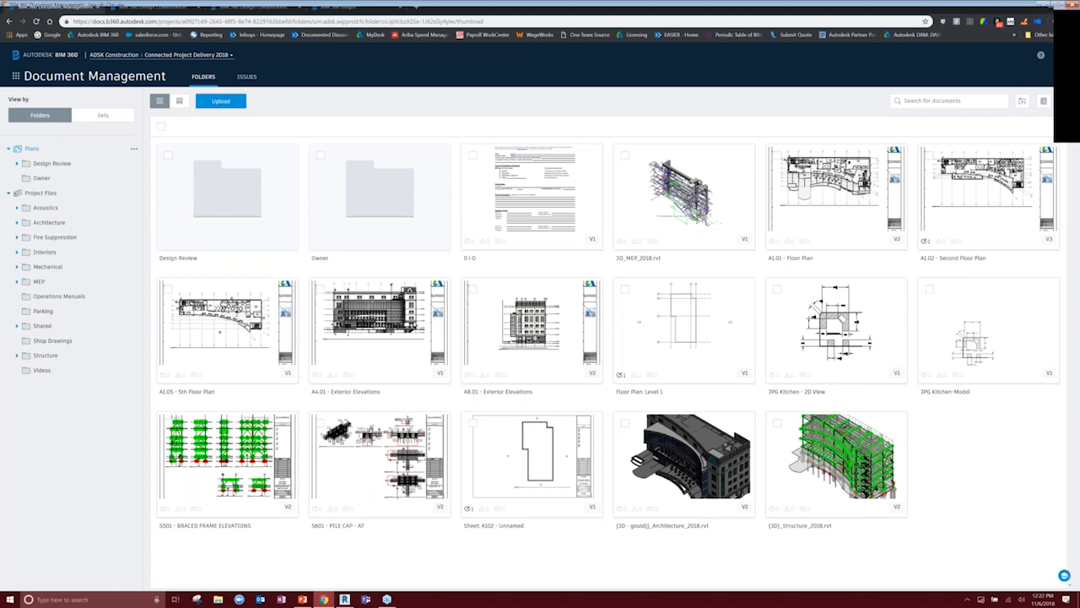
click(15, 76)
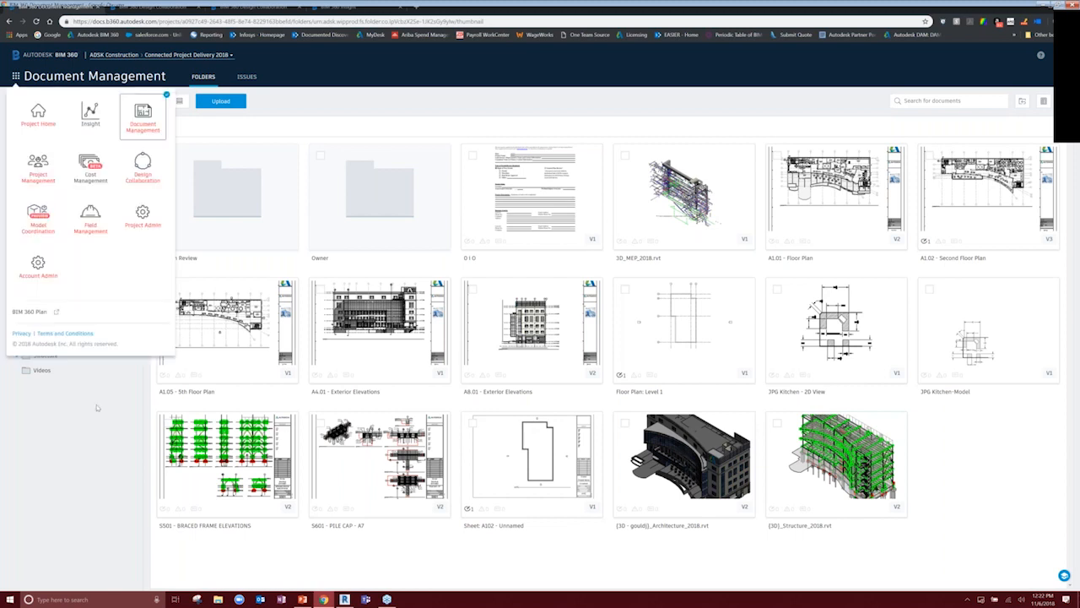
click(97, 408)
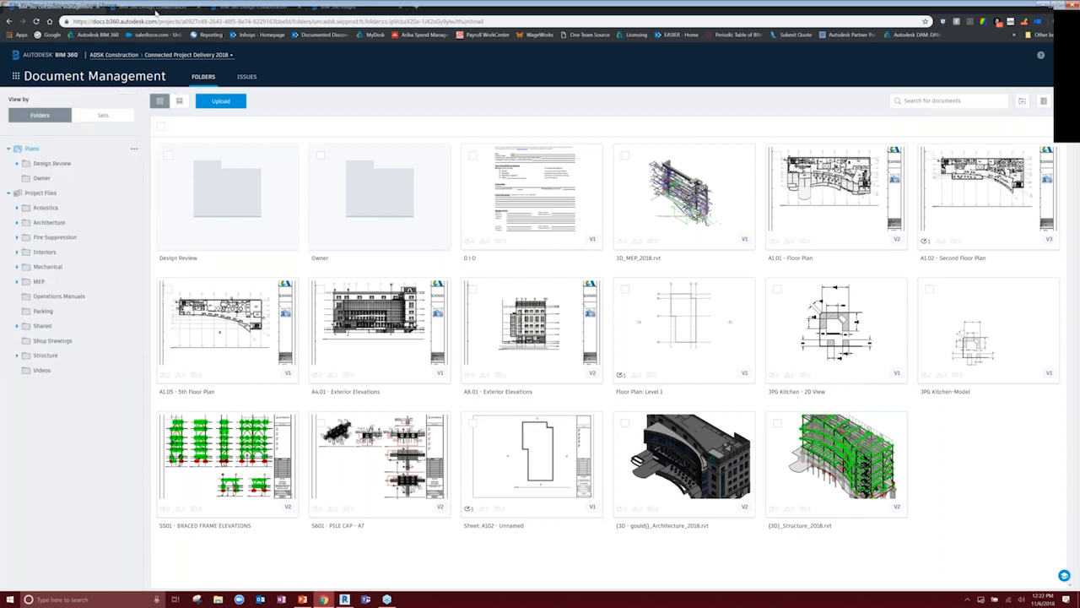
Add a Design Collaboration team named "Collaboration - Architecture" in the Project Admin service settings
click(156, 12)
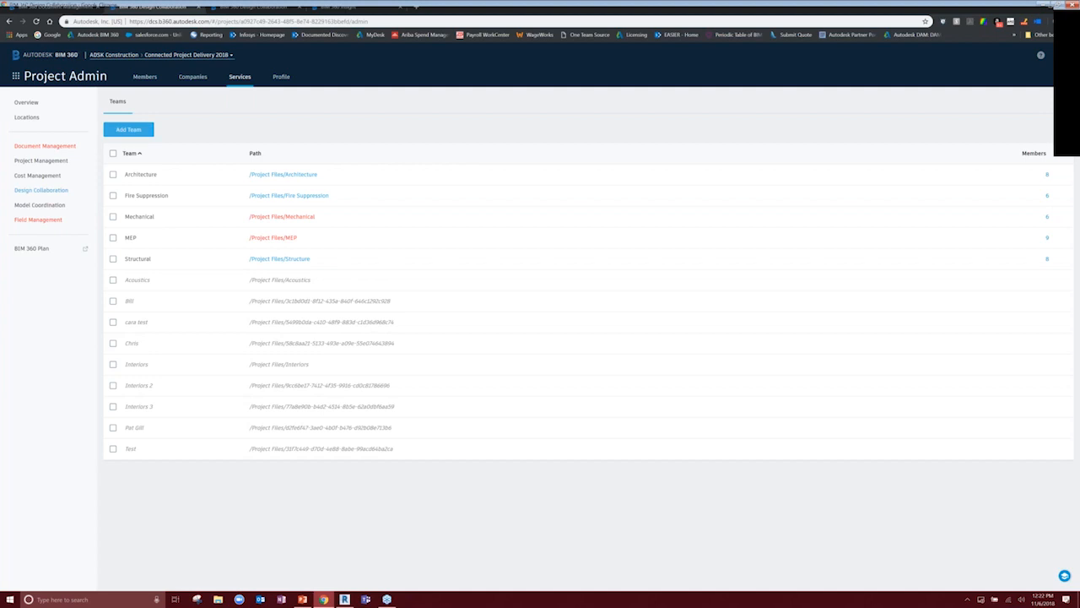
click(128, 130)
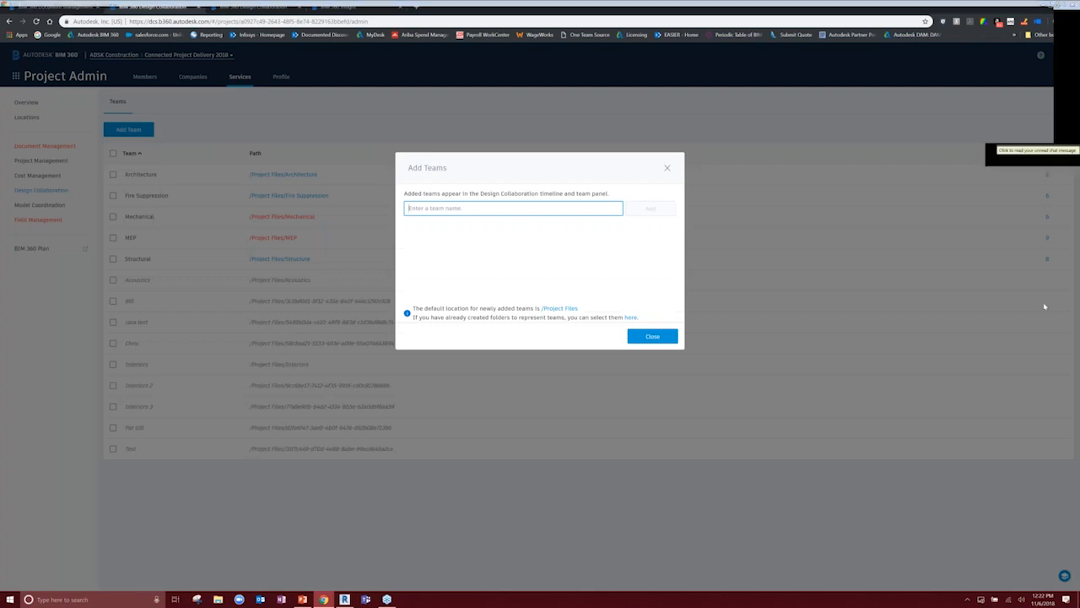
mouse_move(1077, 341)
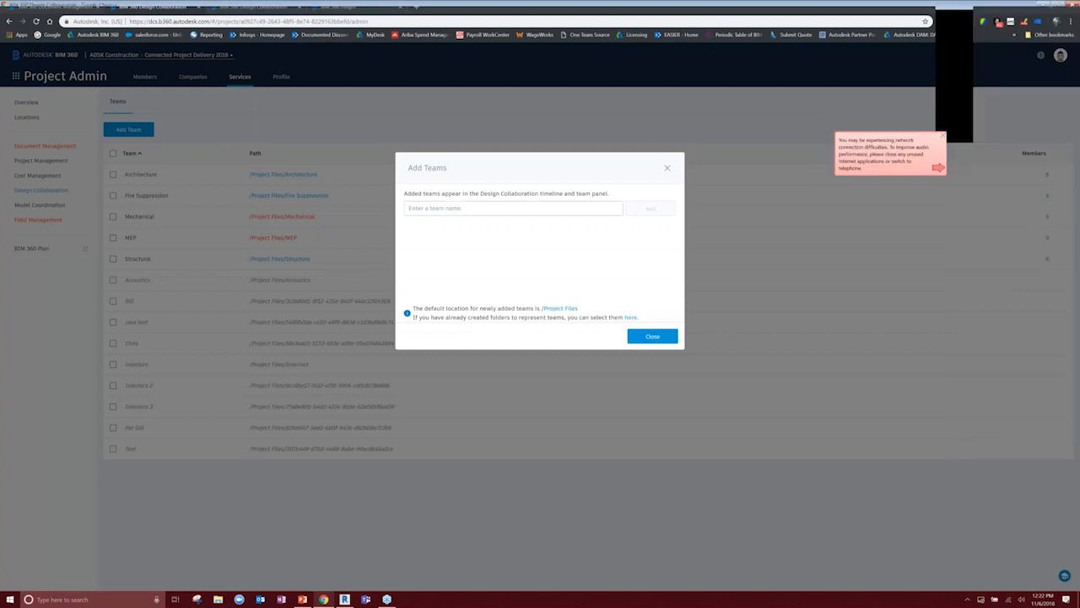
click(526, 206)
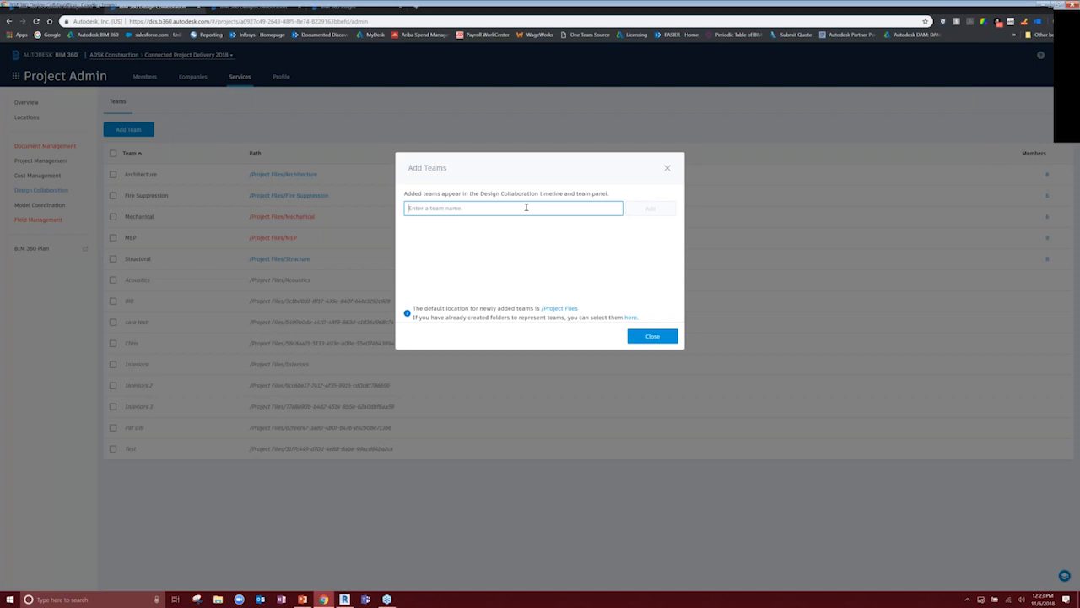
text(Architecture)
key(Return)
text(Collaboration - Architect)
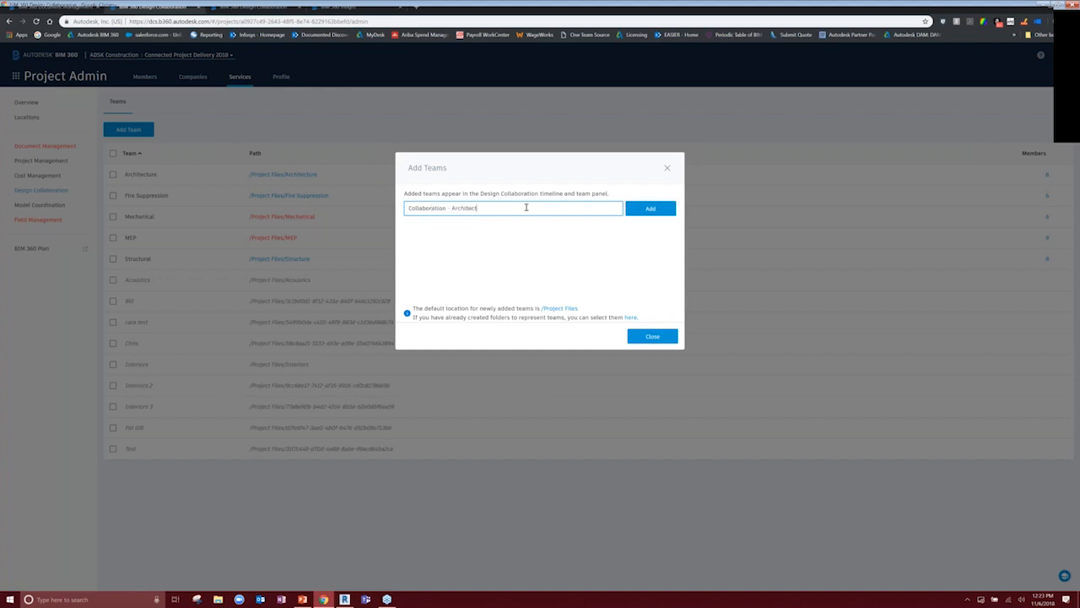
text(ure)
key(Tab)
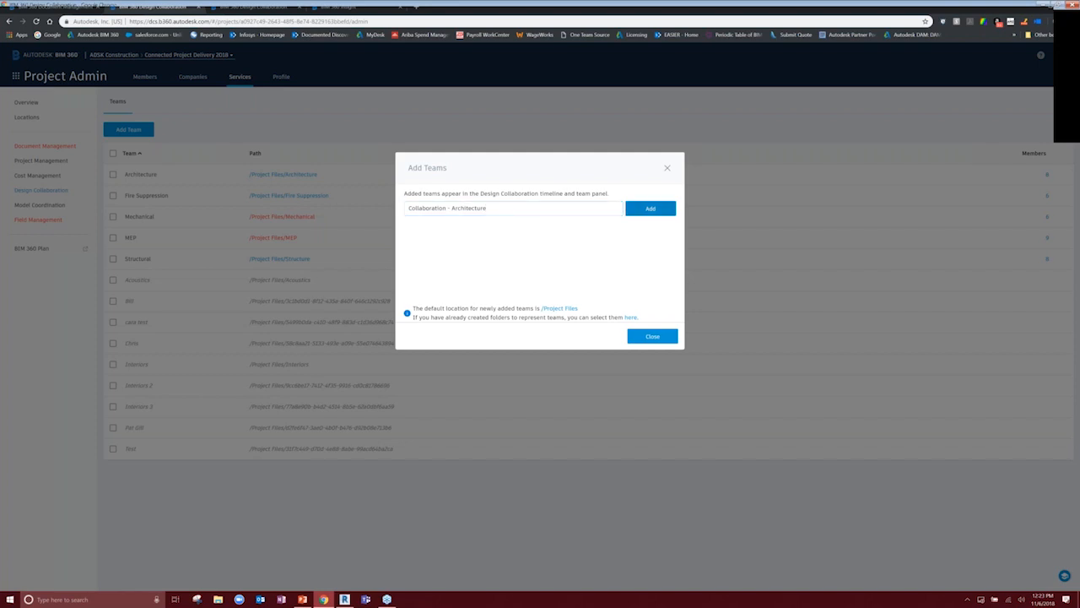
key(Return)
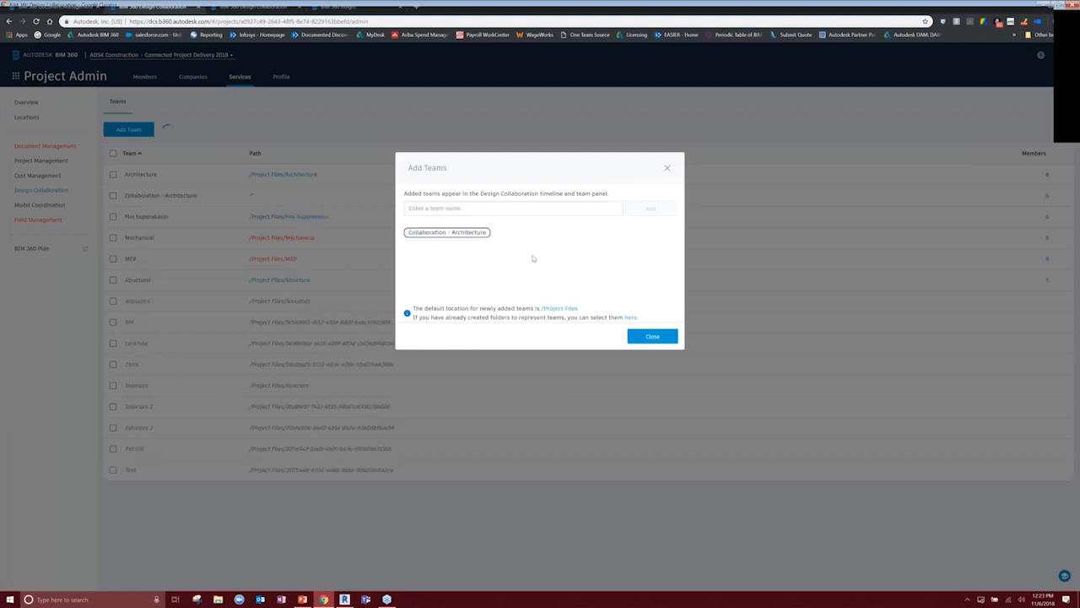
click(519, 132)
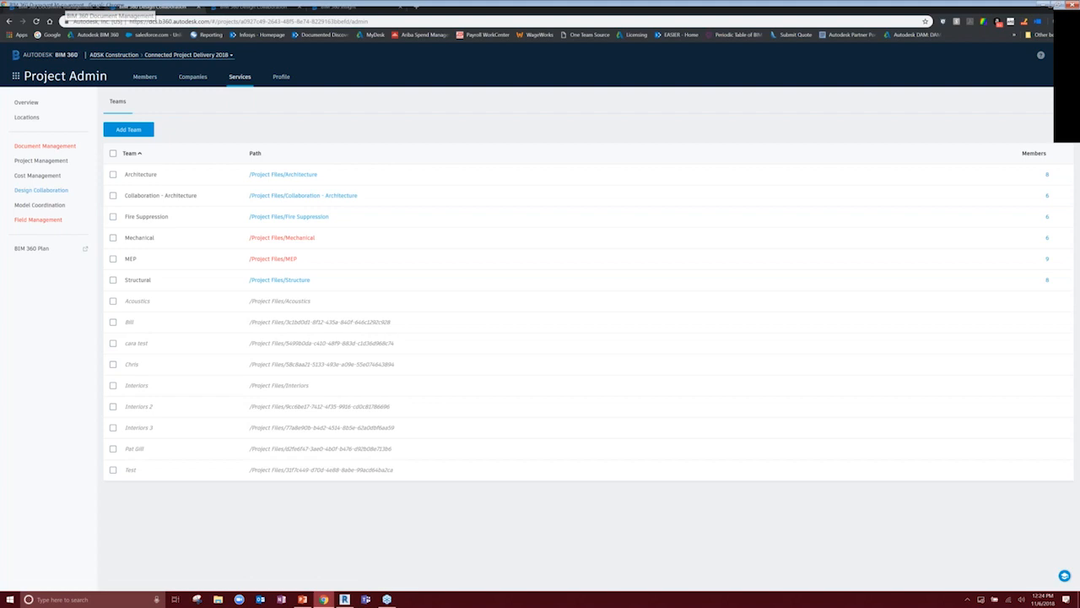
Examine the Collaboration - Architecture team folder and its subfolder under Project Files in Document Management
click(64, 7)
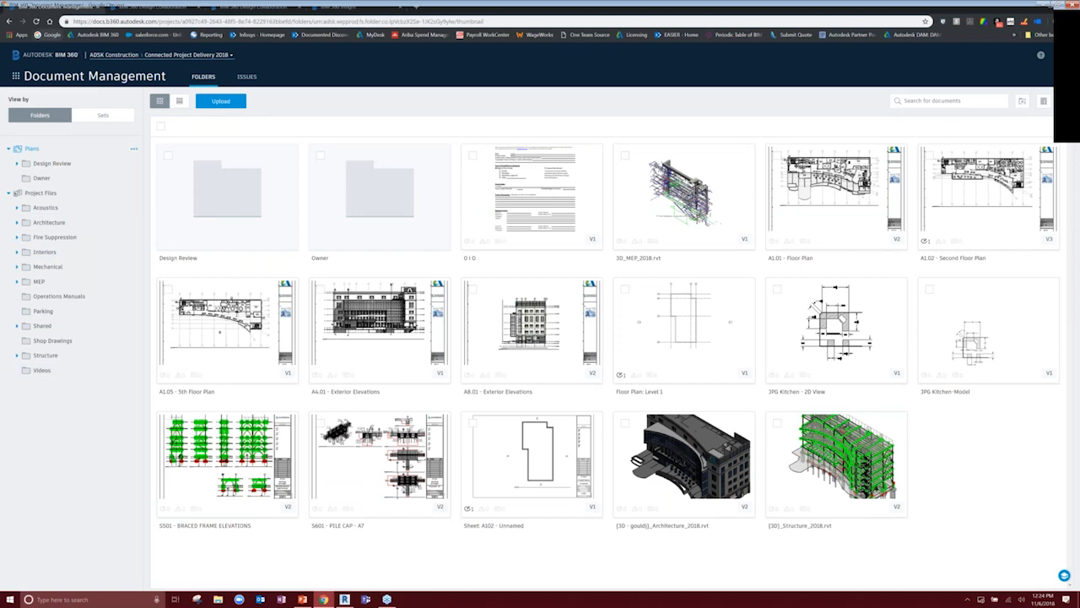
click(41, 178)
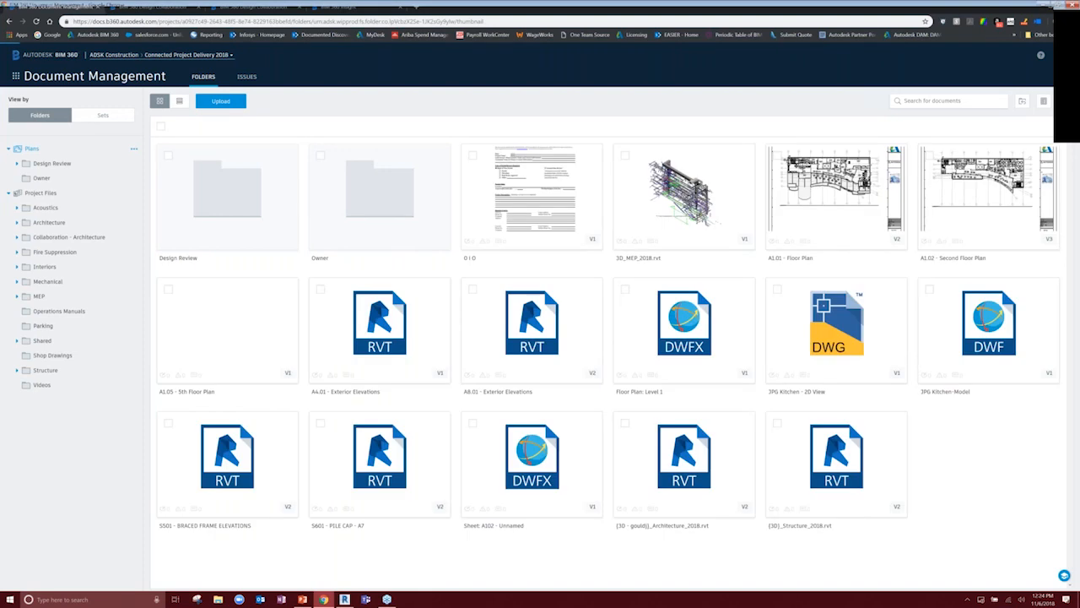
click(16, 238)
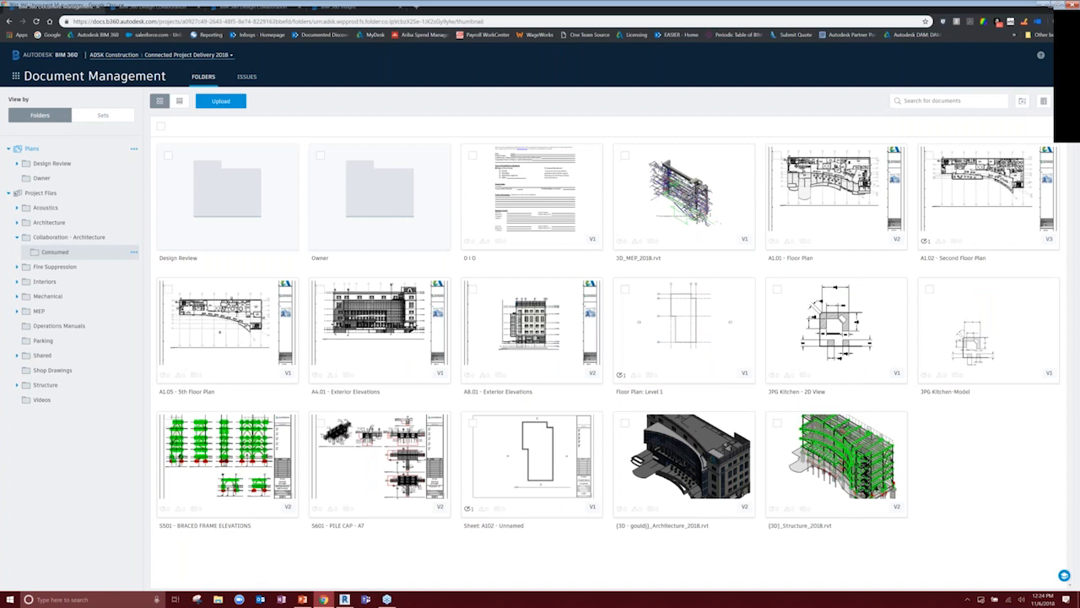
click(70, 237)
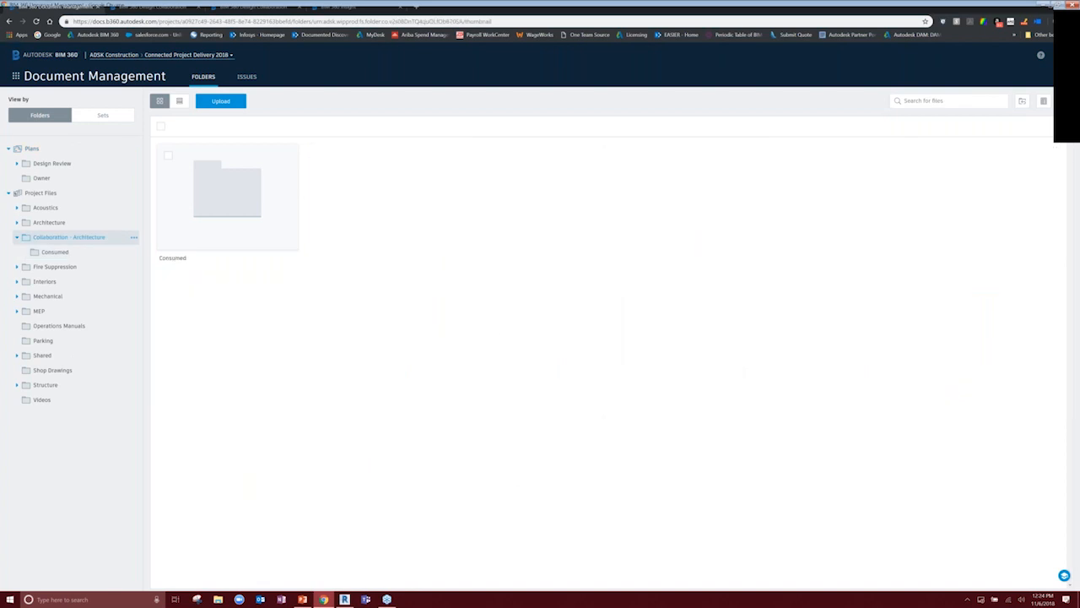
click(16, 237)
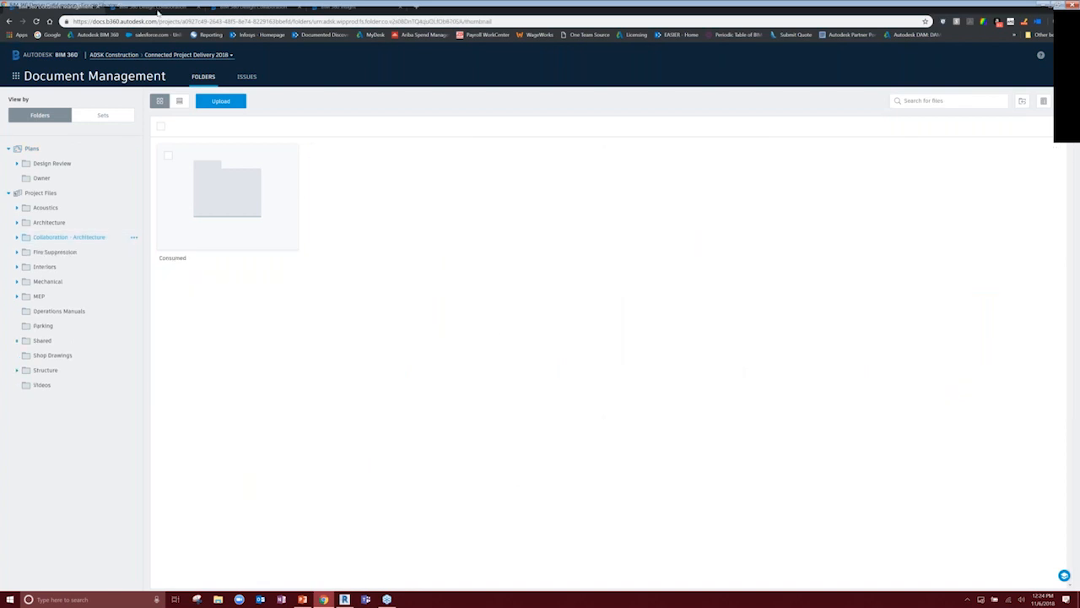
Open member management for the Collaboration - Architecture team in Project Admin and choose the Project Engineer role as a new member
click(158, 10)
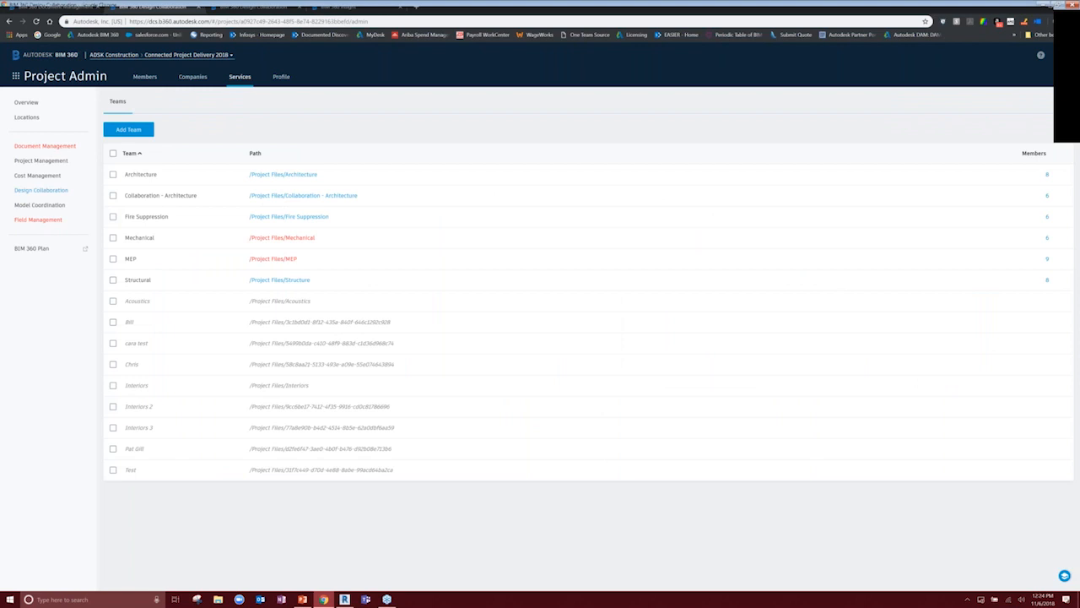
click(113, 195)
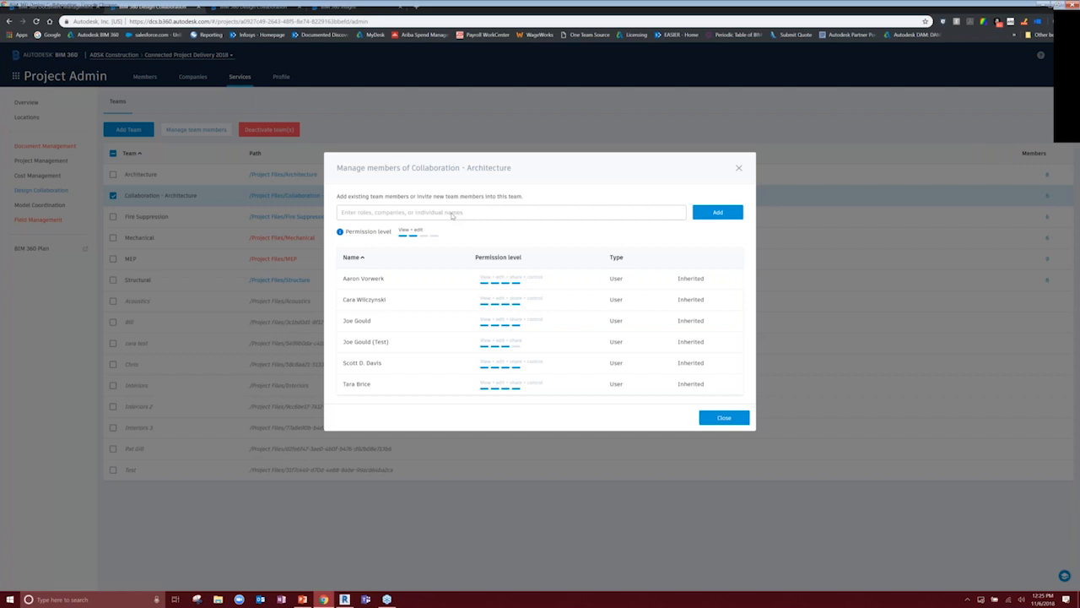
click(452, 214)
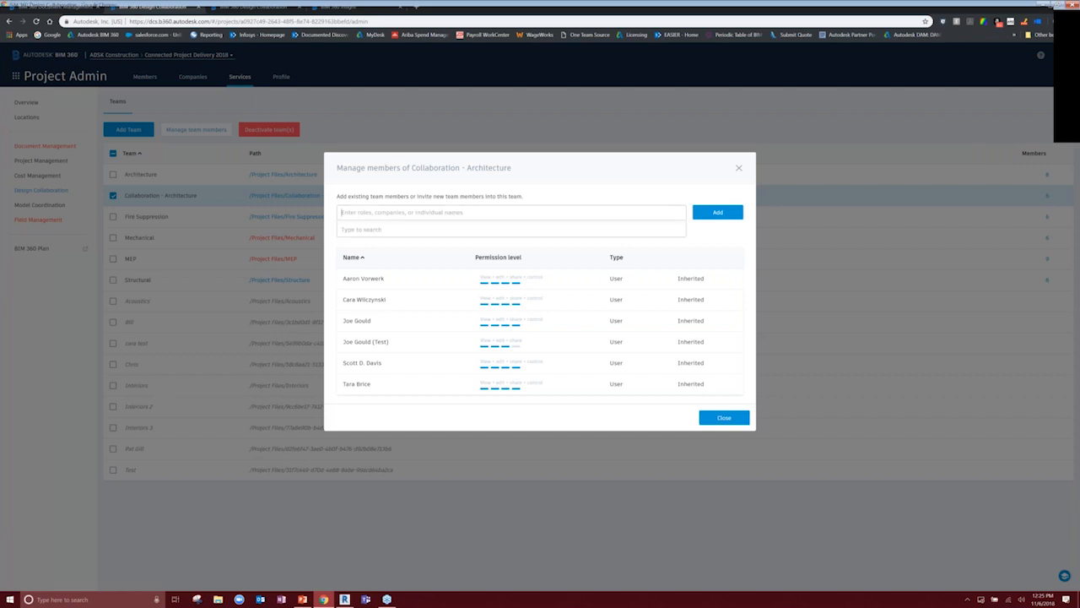
text(joe)
key(BackSpace)
key(BackSpace)
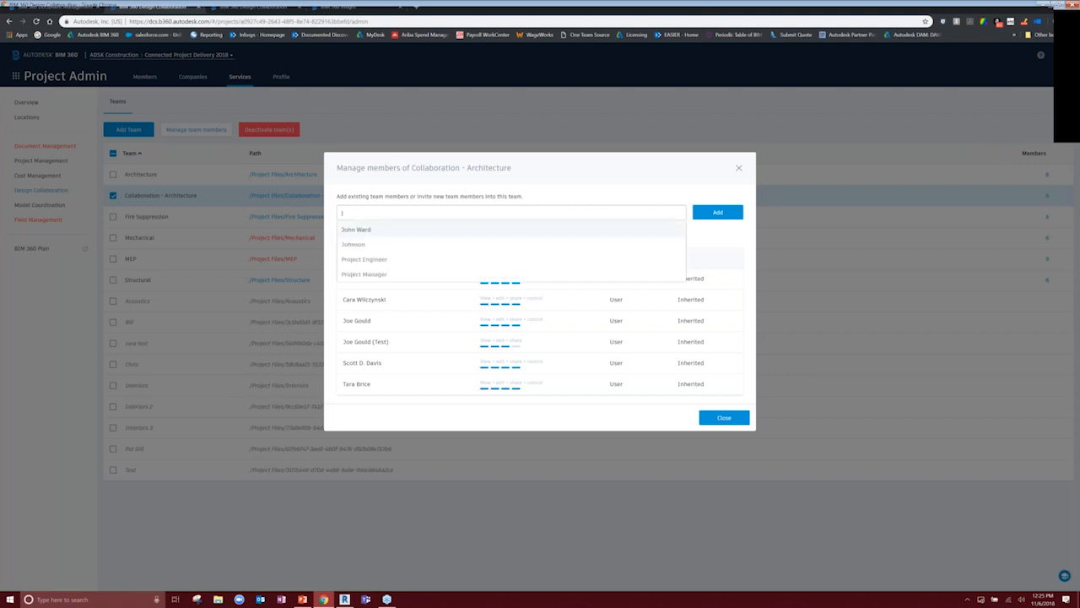
key(Return)
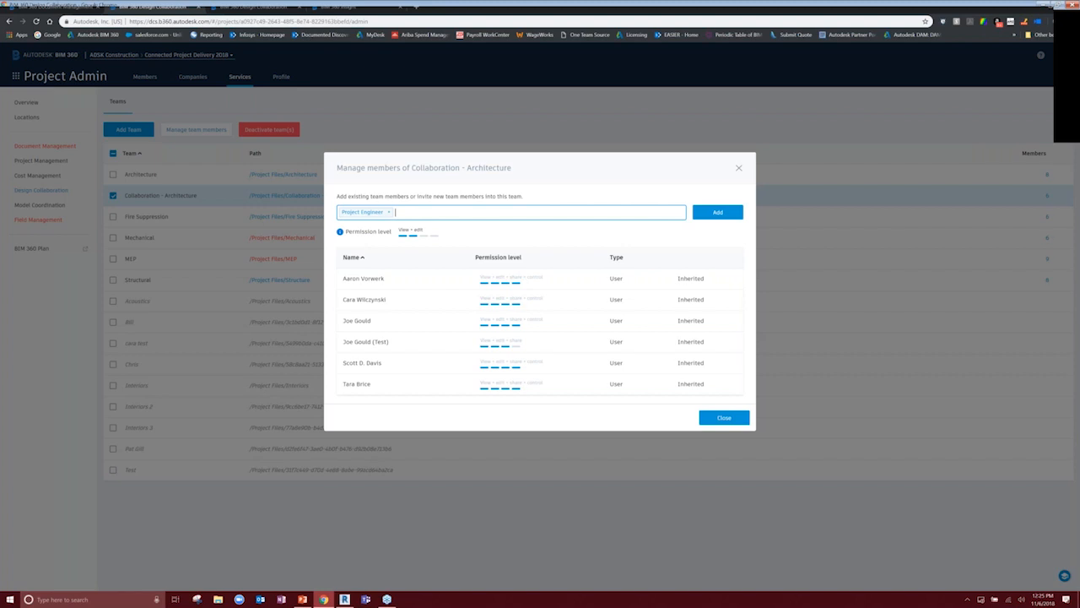
Set the permission level to View only, add the Project Engineer role to the team, and close member management
click(735, 231)
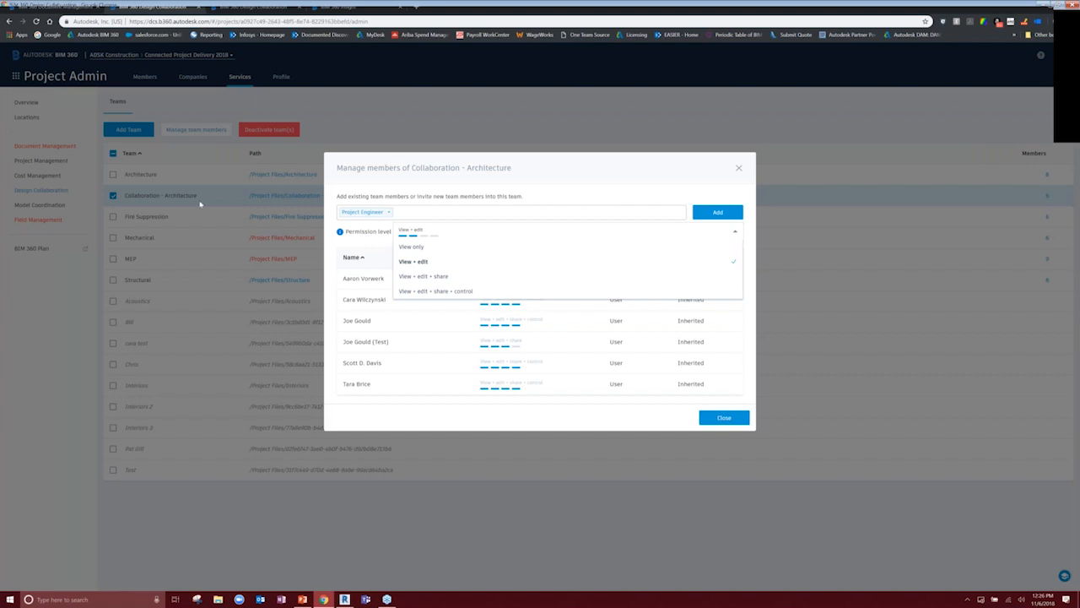
click(593, 175)
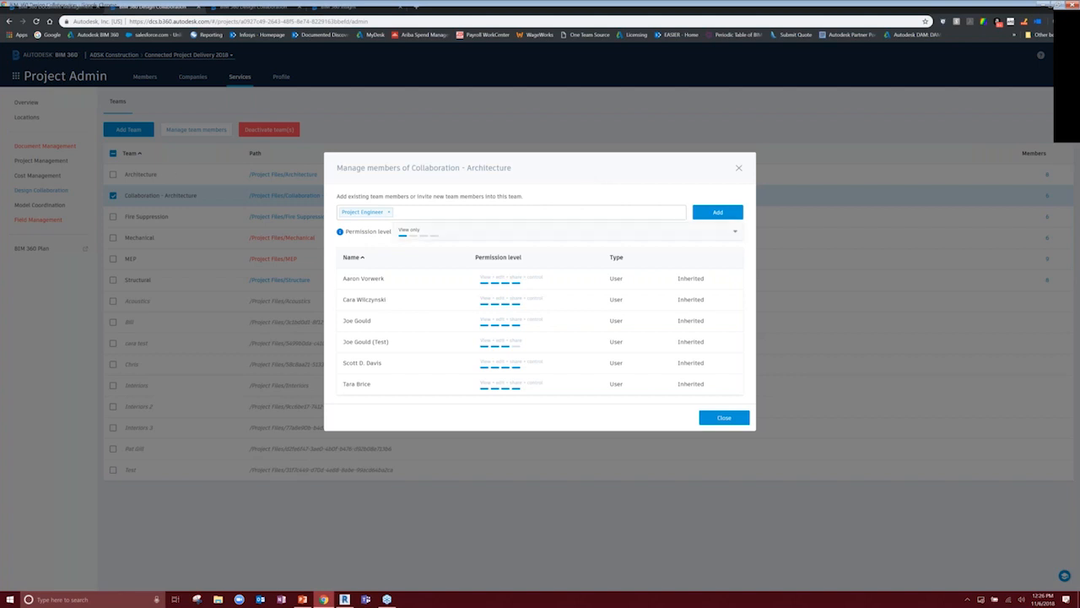
click(448, 231)
click(507, 265)
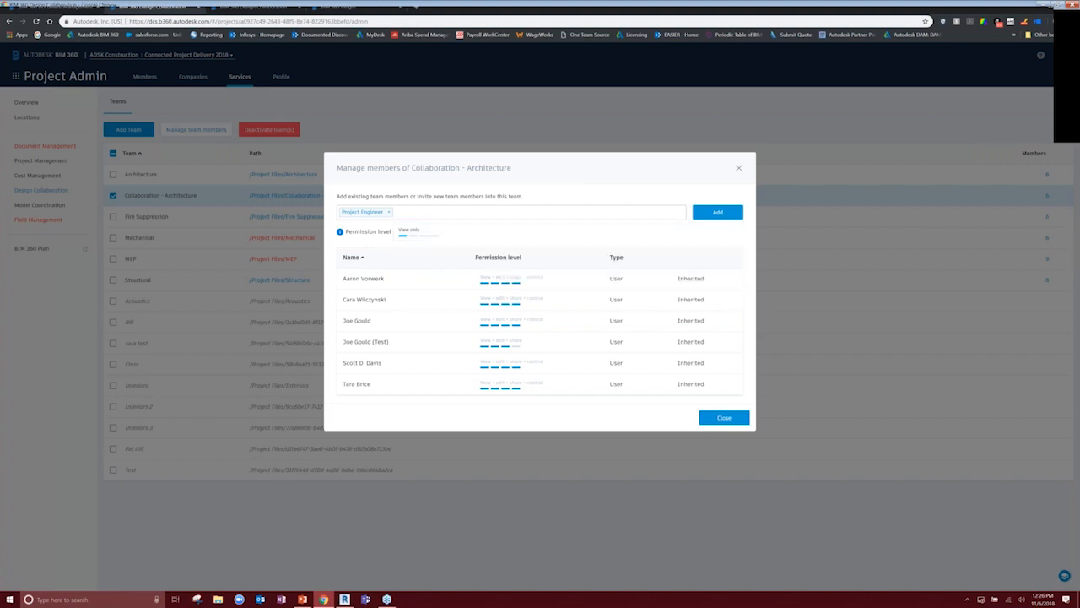
click(717, 211)
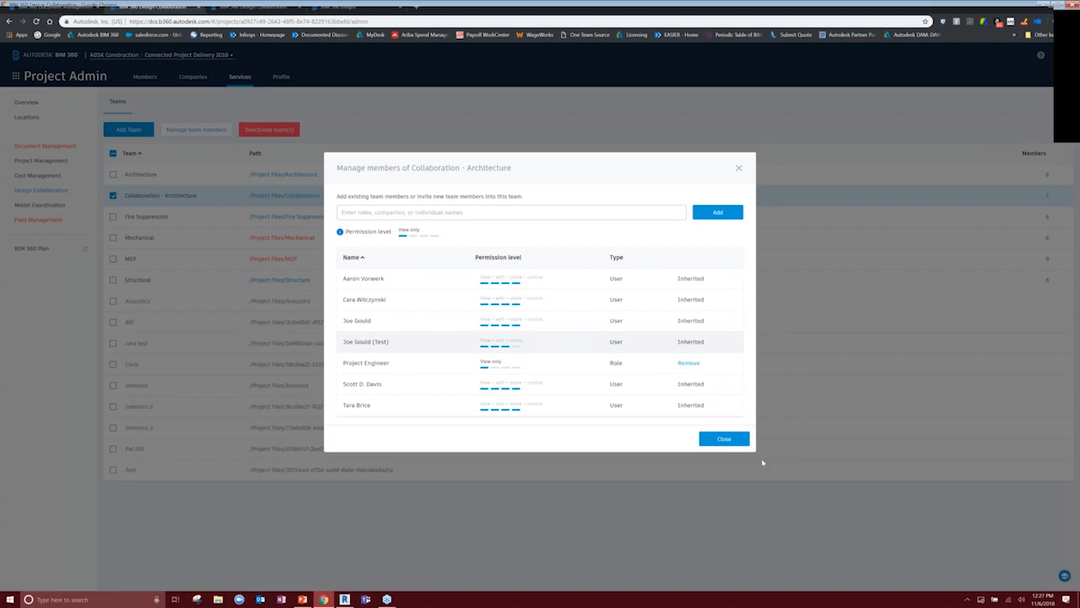
click(531, 128)
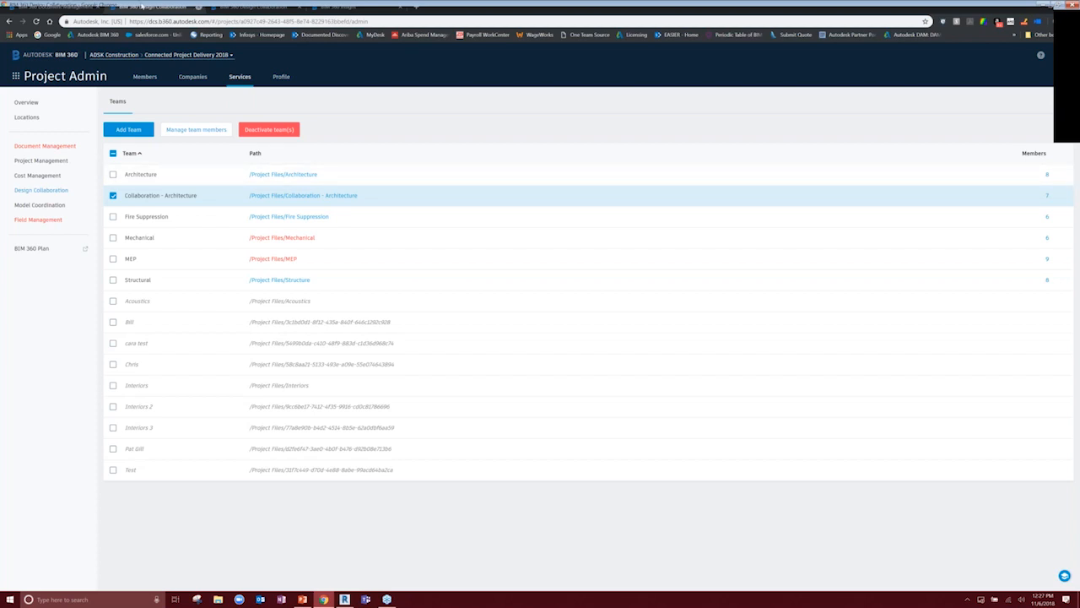
Revisit the Collaboration - Architecture folder in Document Management, and switch to Revit to create a new project
click(51, 8)
click(51, 8)
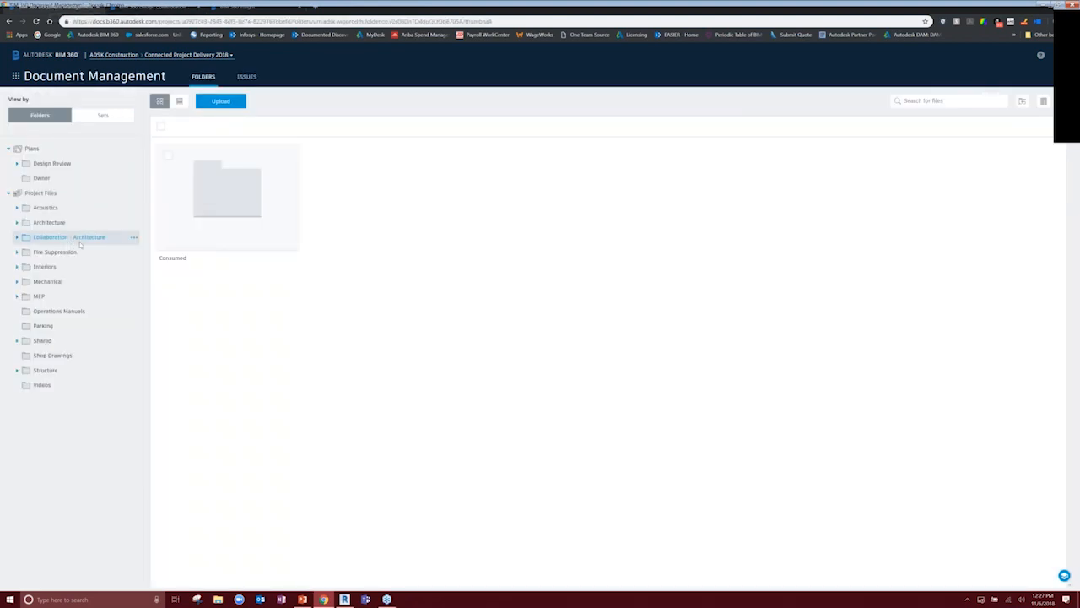
key(alt+Tab)
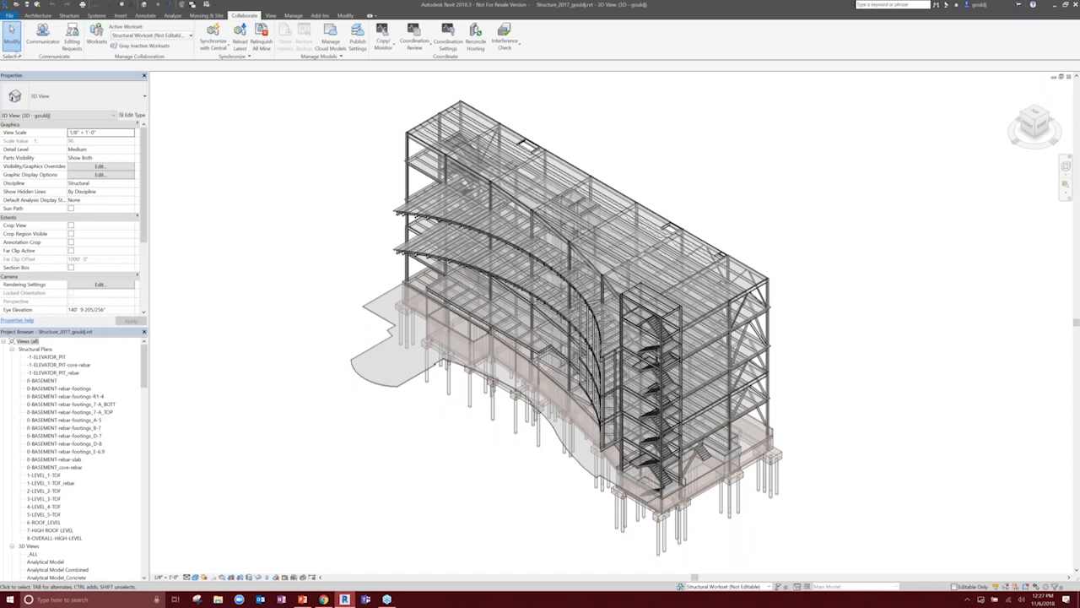
click(10, 16)
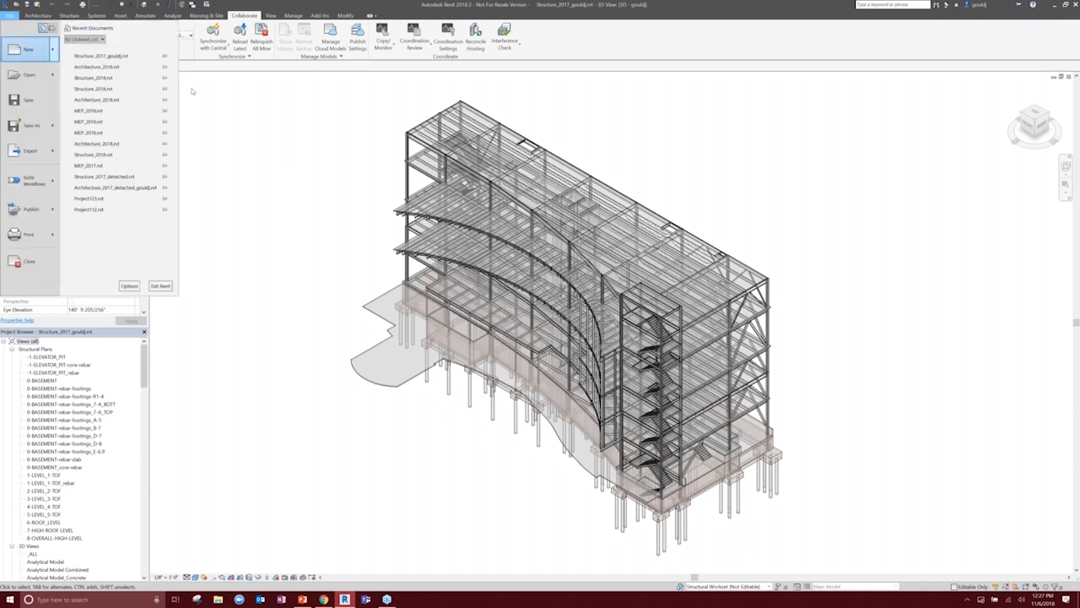
click(275, 126)
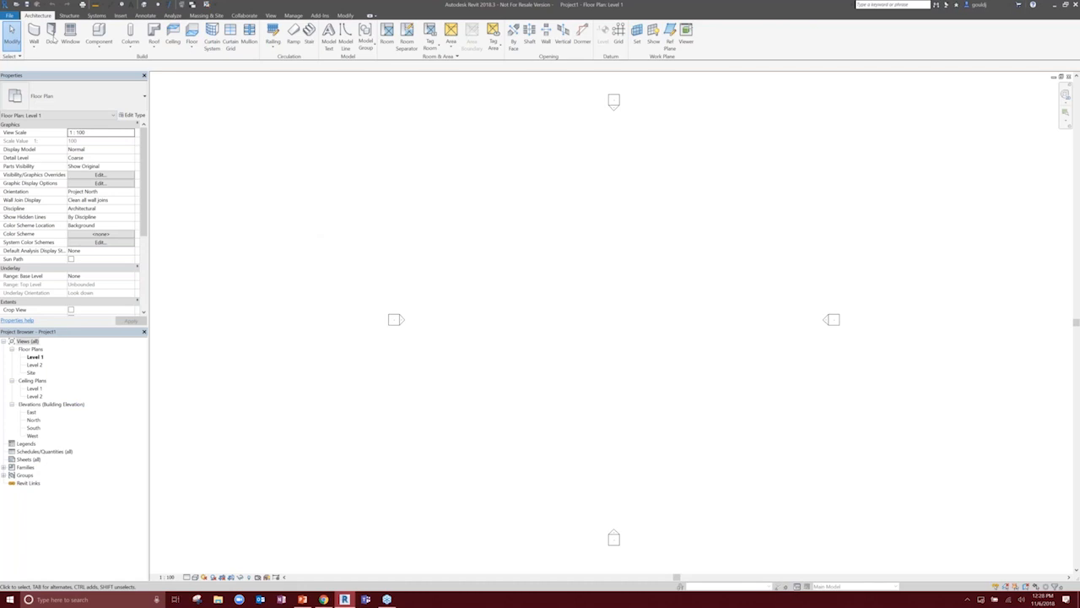
Draw a rectangular enclosure of Generic - 200mm walls, about 28 m long and 8000 mm high, on Level 1
click(52, 36)
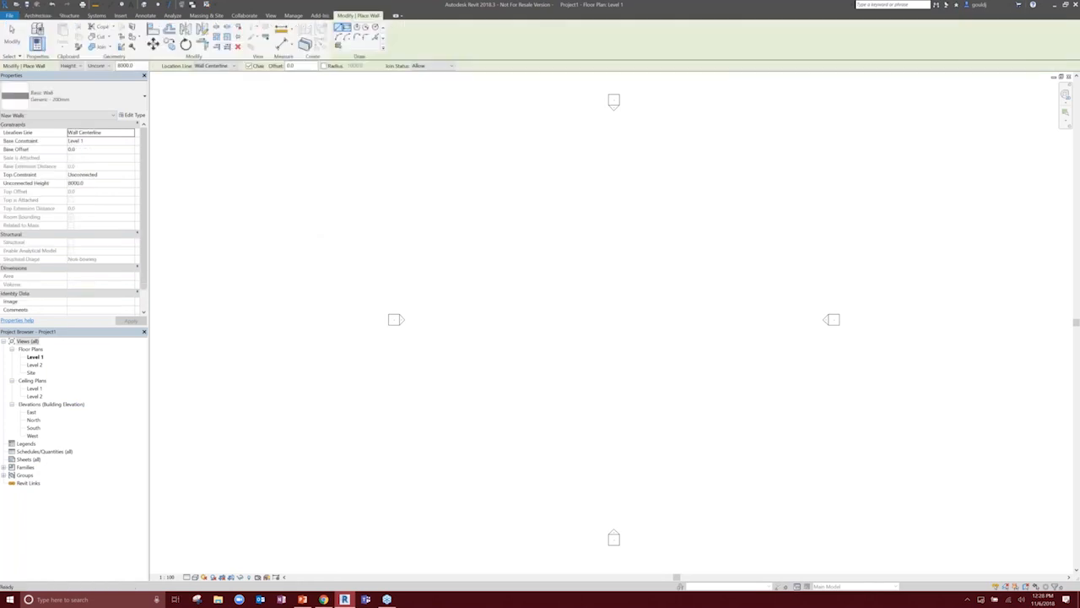
click(347, 28)
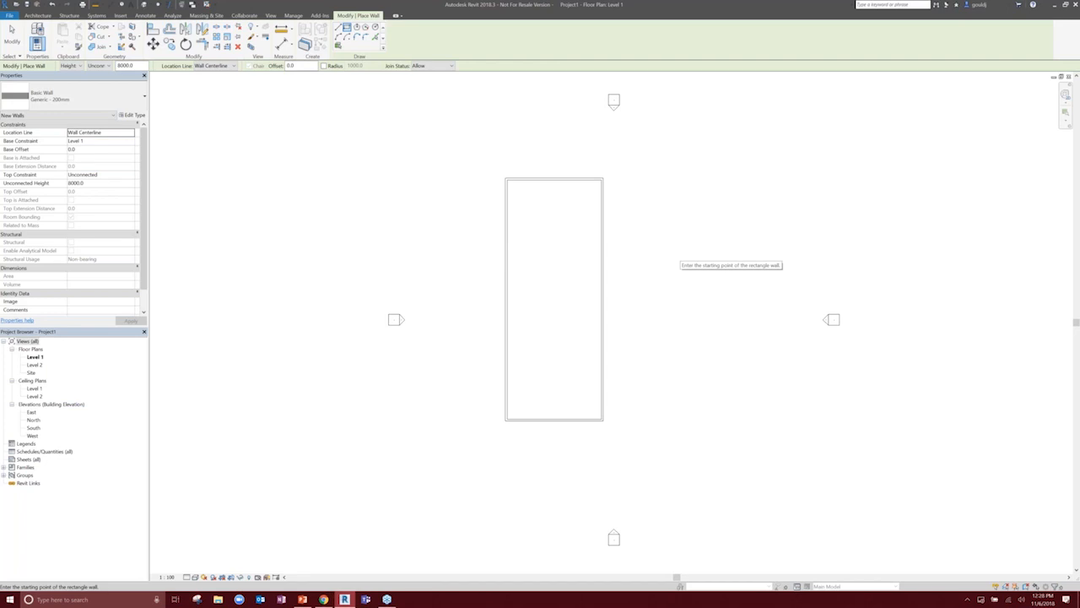
Start collaboration for the model, save it as Project1, and choose BIM 360 Document Management as the collaboration method
click(244, 15)
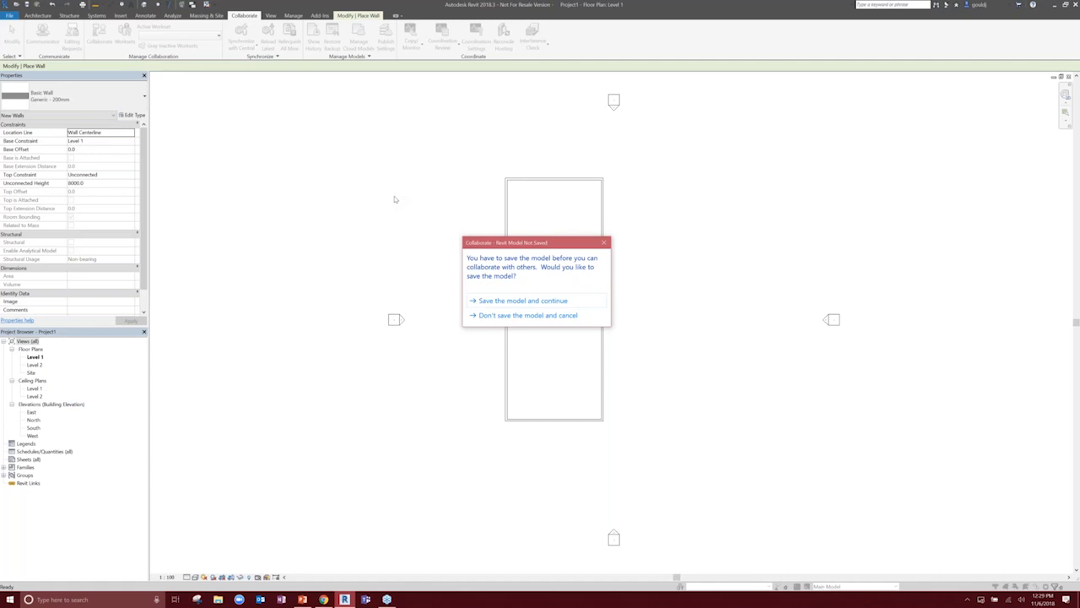
key(Escape)
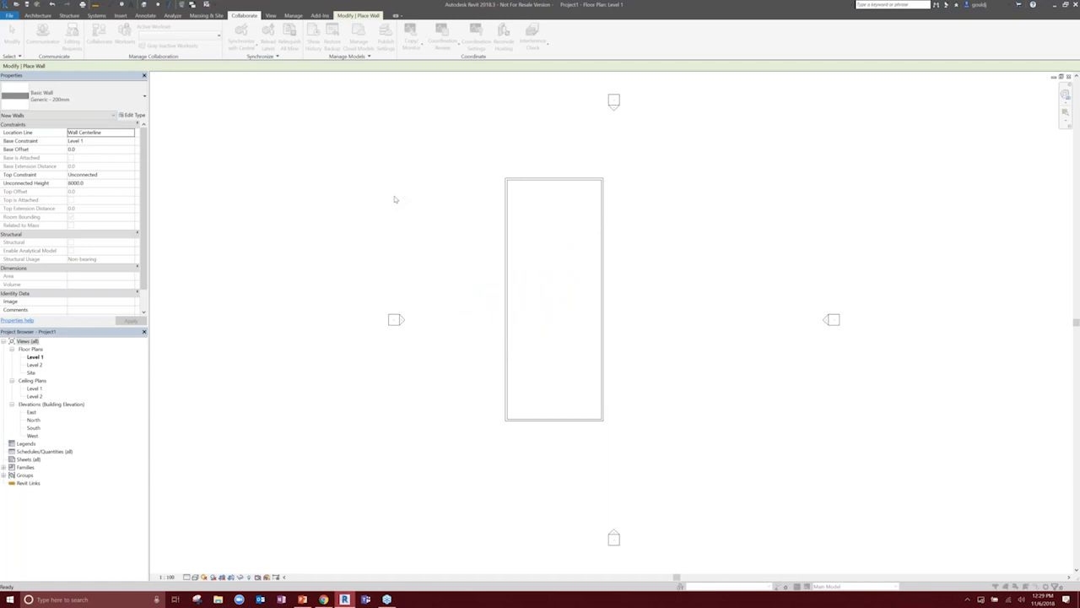
key(ctrl+s)
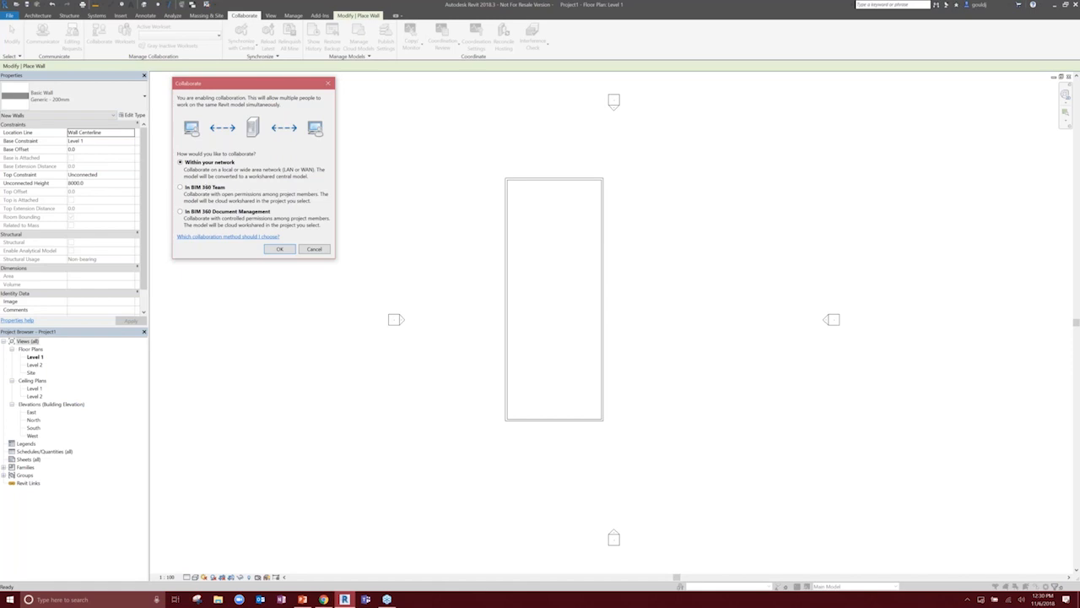
click(180, 212)
click(279, 249)
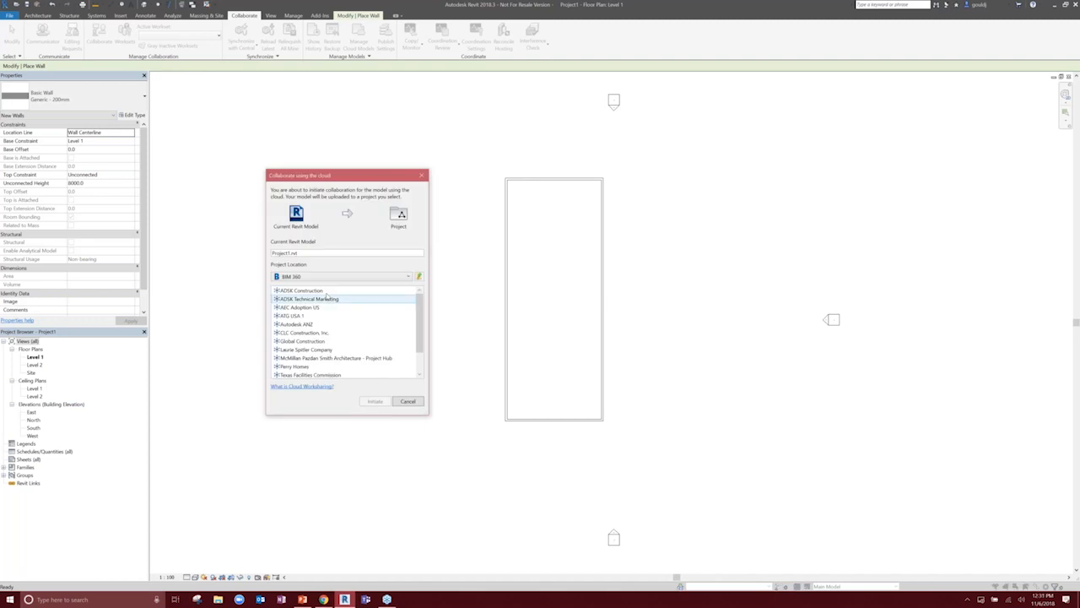
Initiate cloud collaboration in ADSK Construction's Connected Project Delivery 2018 project, with the Collaboration - Architecture folder as location
double_click(321, 291)
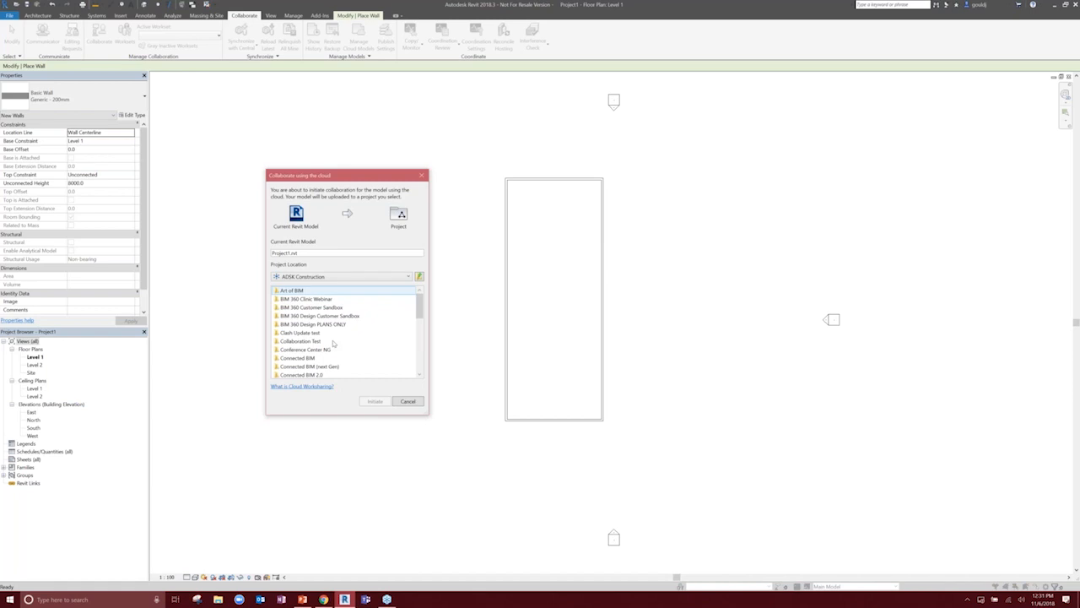
scroll(333, 343, down, 2)
click(333, 341)
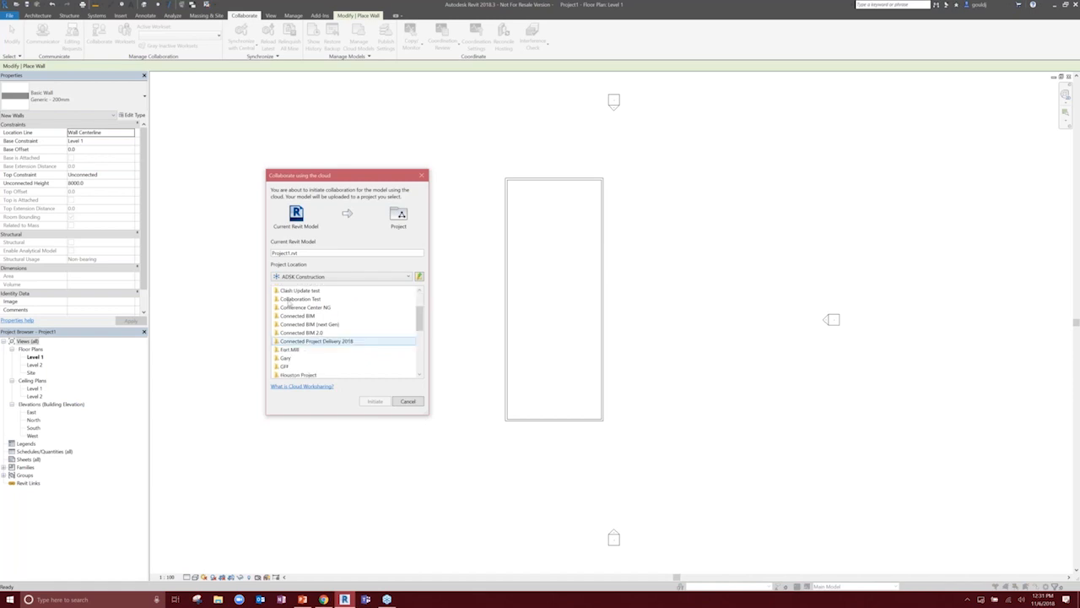
click(288, 301)
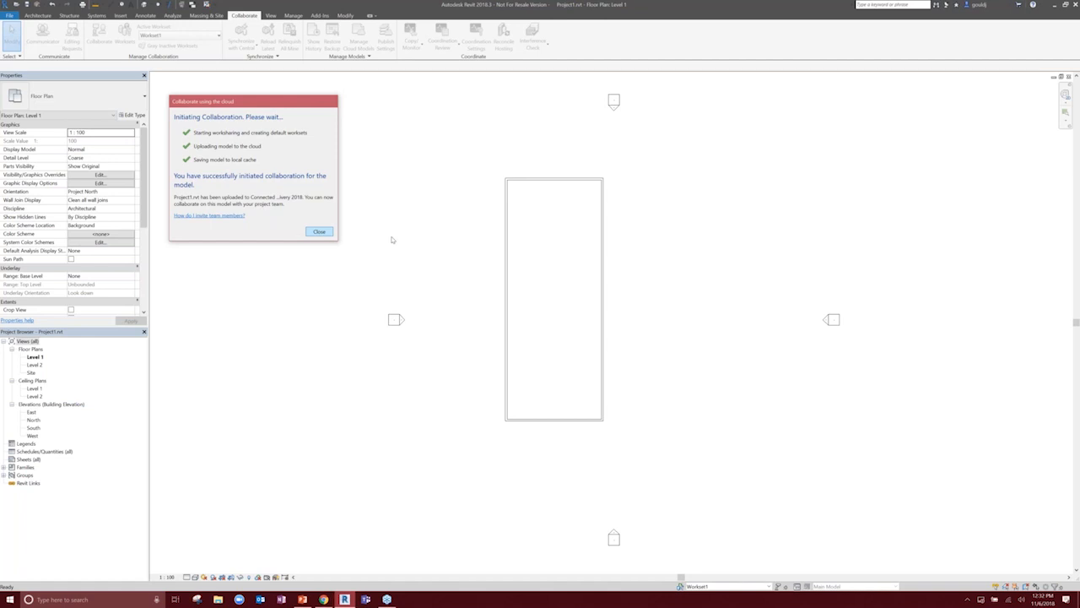
Open Project1.rvt from the Collaboration - Architecture folder in Document Management and inspect its 3D view and the long wall's properties
key(alt+Tab)
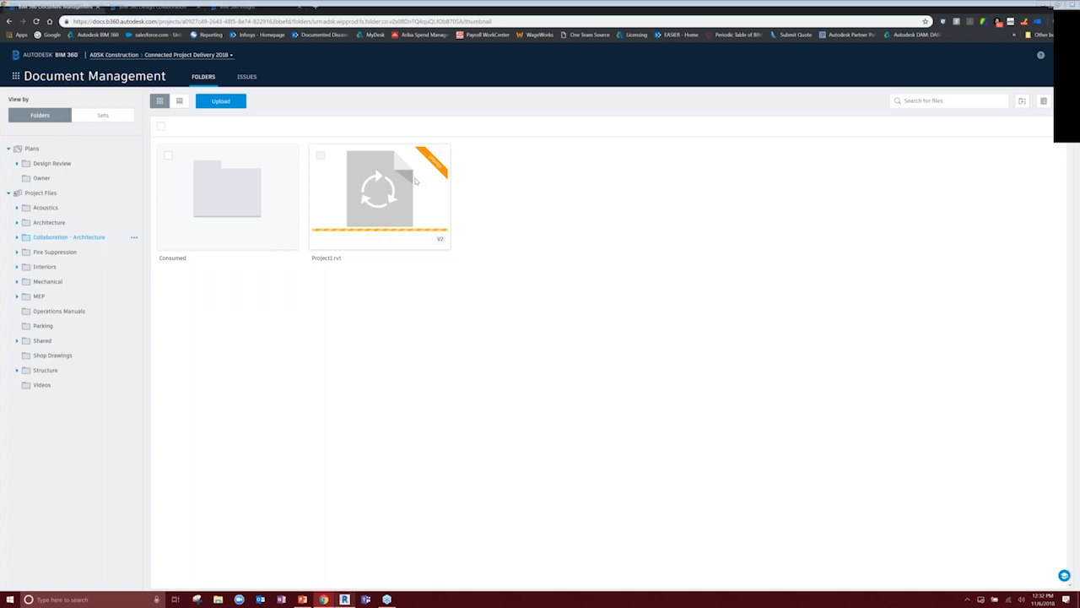
key(alt+Tab)
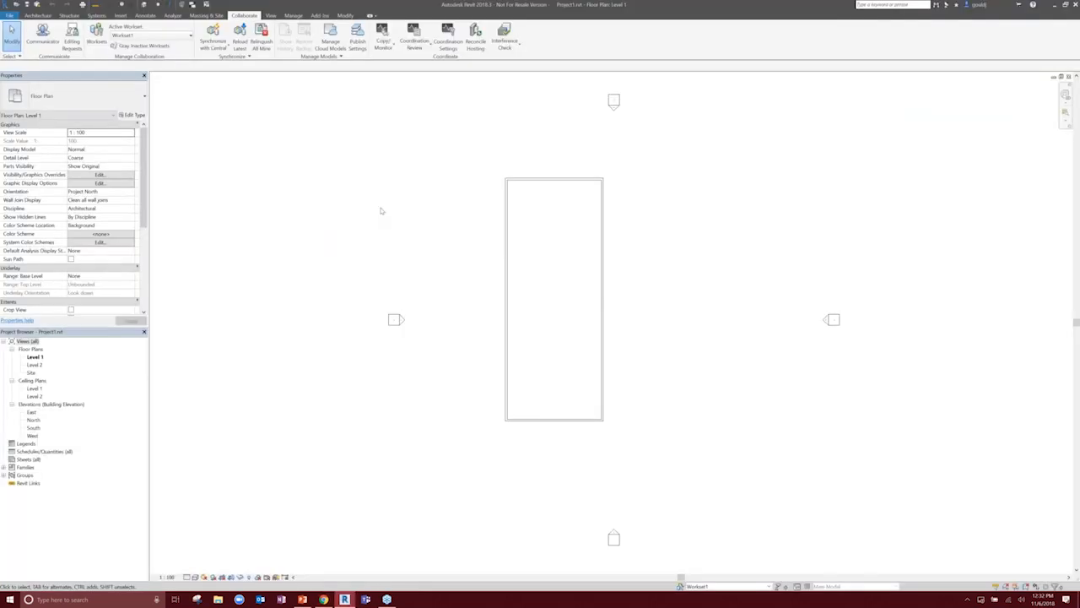
key(alt+Tab)
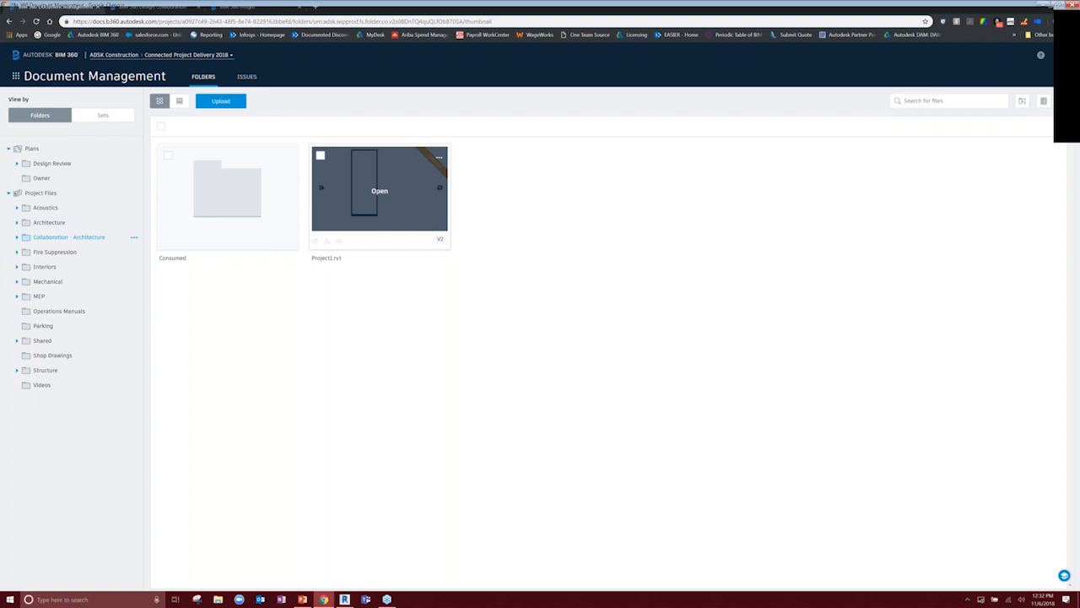
click(379, 190)
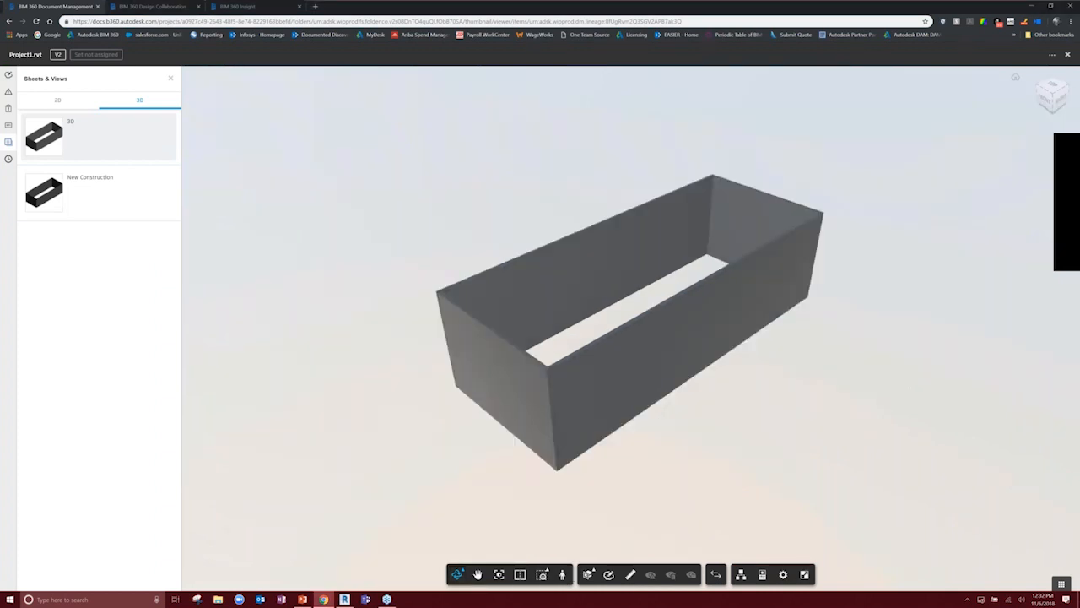
middle_drag(632, 322, 615, 307)
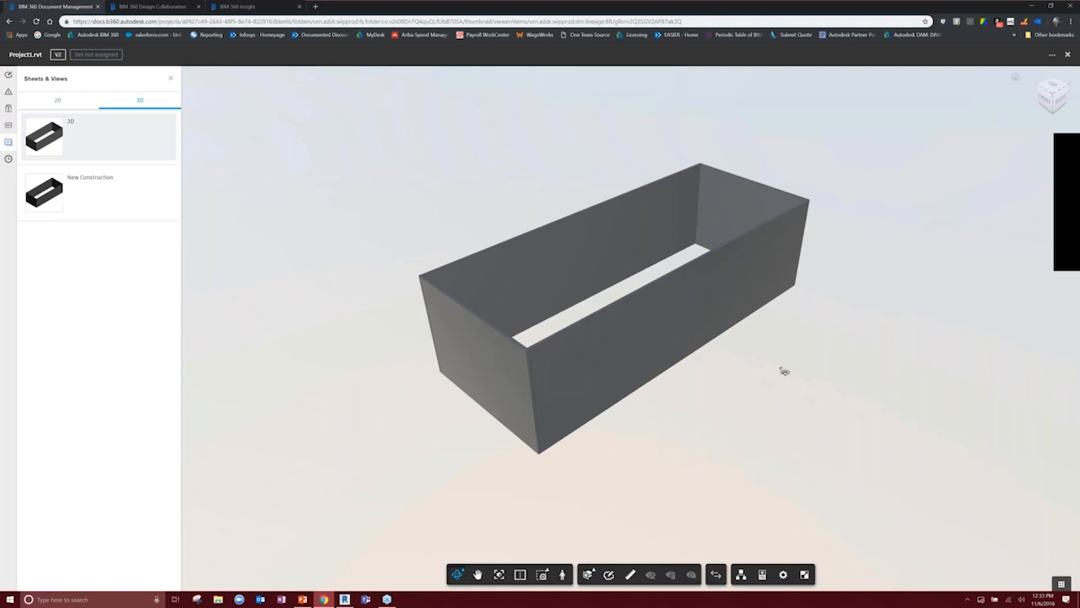
shift+middle_drag(784, 371, 782, 327)
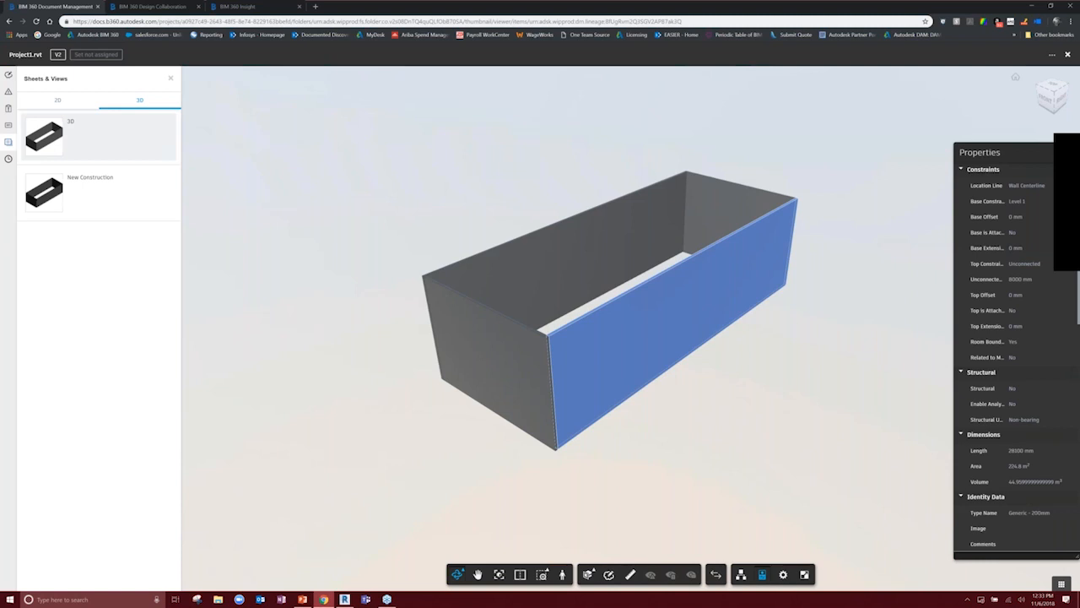
click(10, 22)
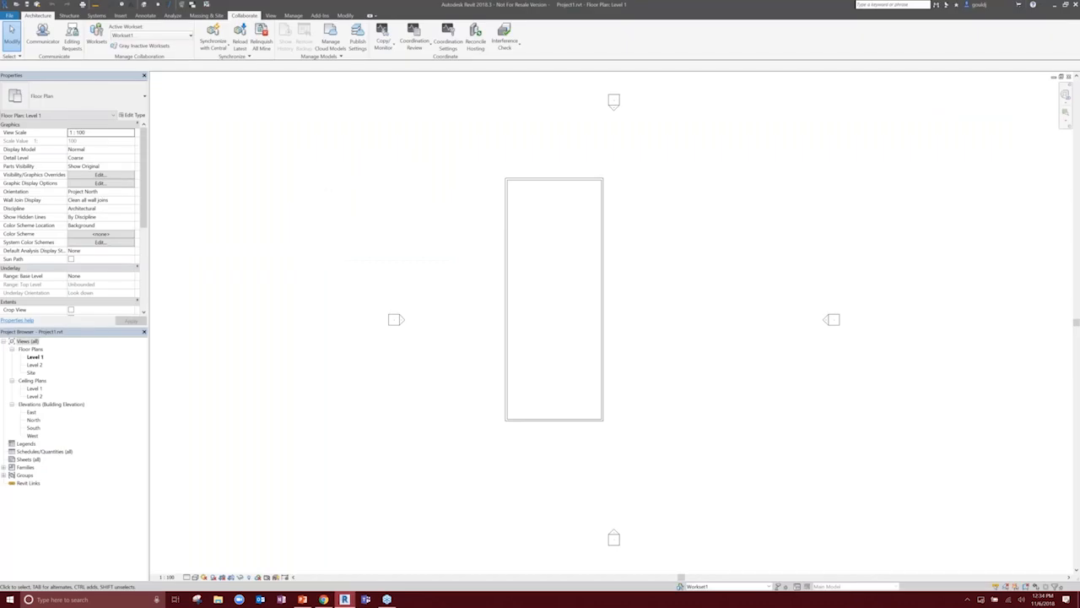
Switch to Revit and draw a horizontal interior wall across the upper part of the rectangular enclosure on Level 1
key(w)
key(a)
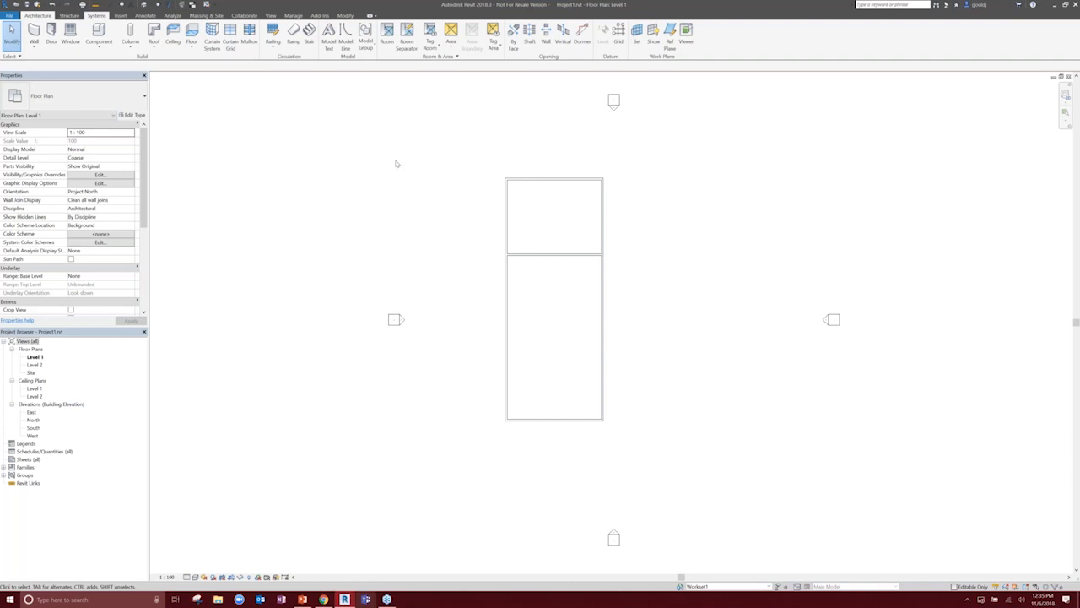
click(120, 16)
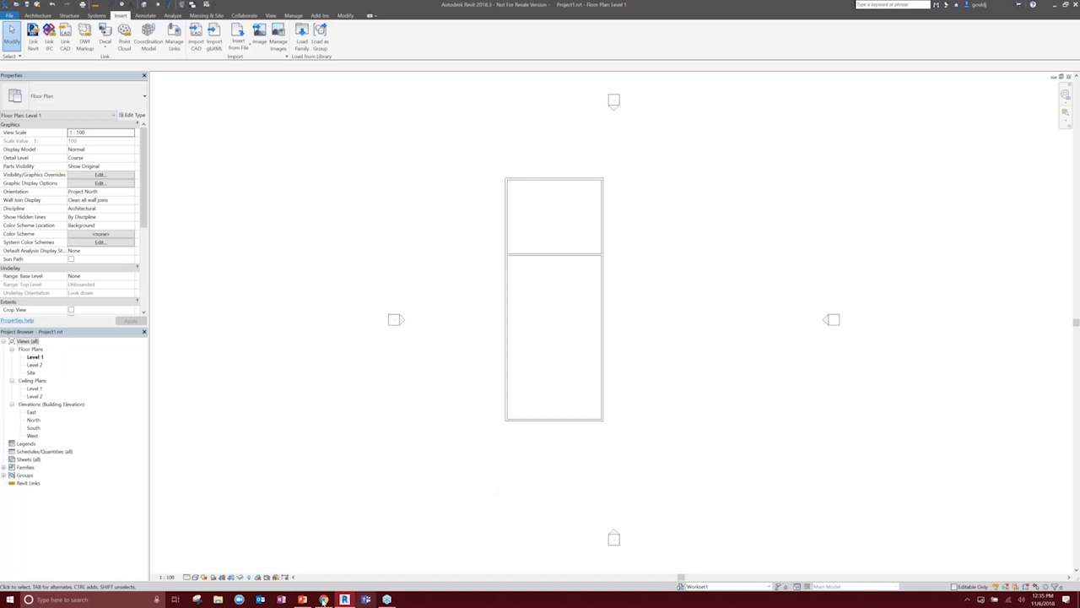
Check the published version of Project1.rvt in the Collaboration - Architecture folder in Document Management
click(324, 599)
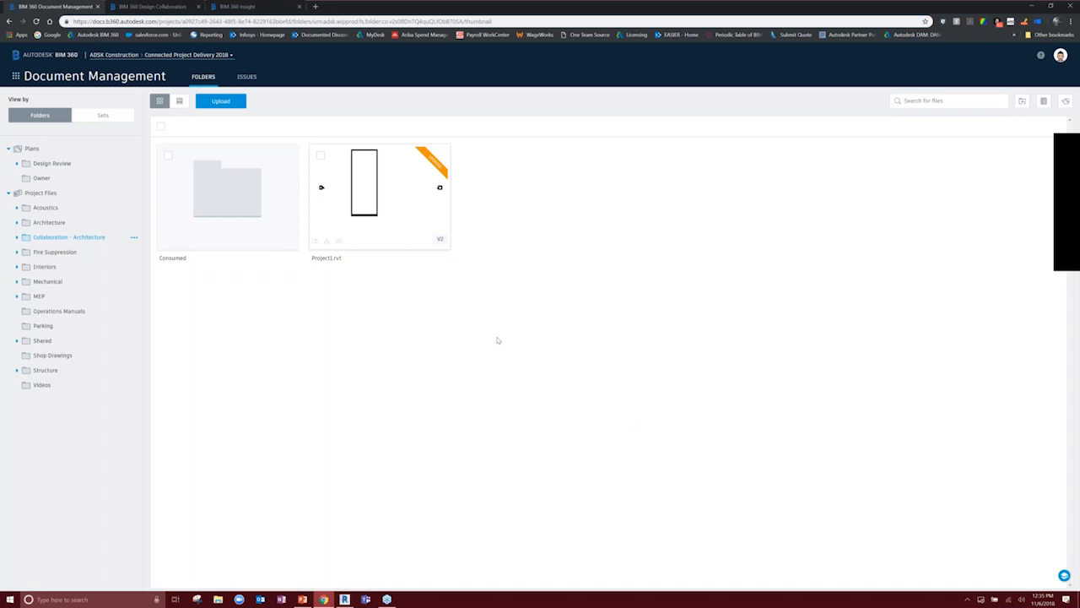
mouse_move(379, 191)
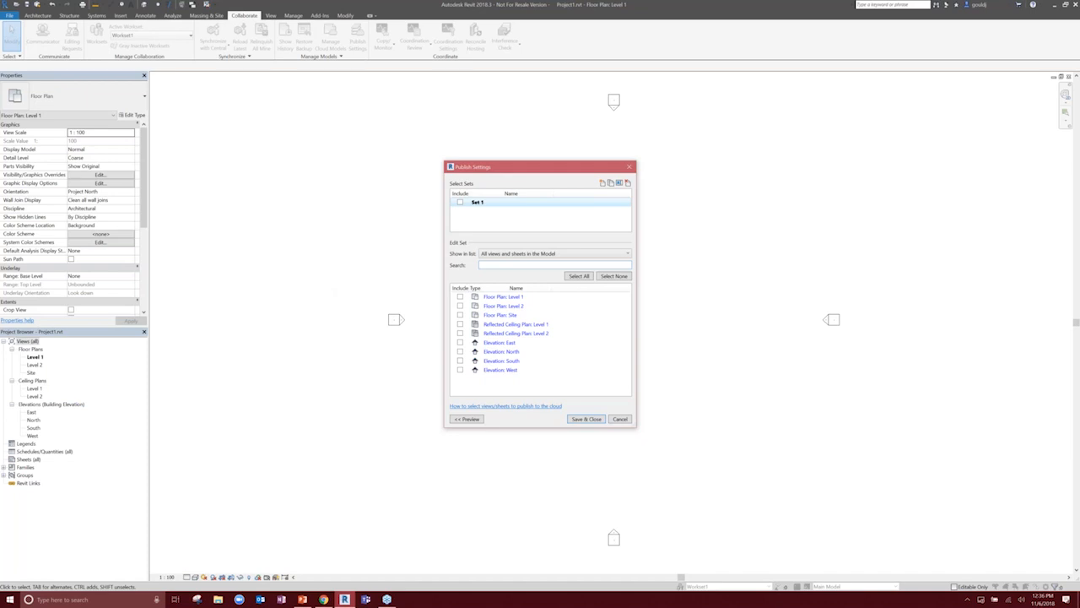
Include Set 1 in Revit's Publish Settings with Floor Plan: Level 1, Floor Plan: Site, Elevation: North and Elevation: West, and save
click(460, 203)
click(511, 253)
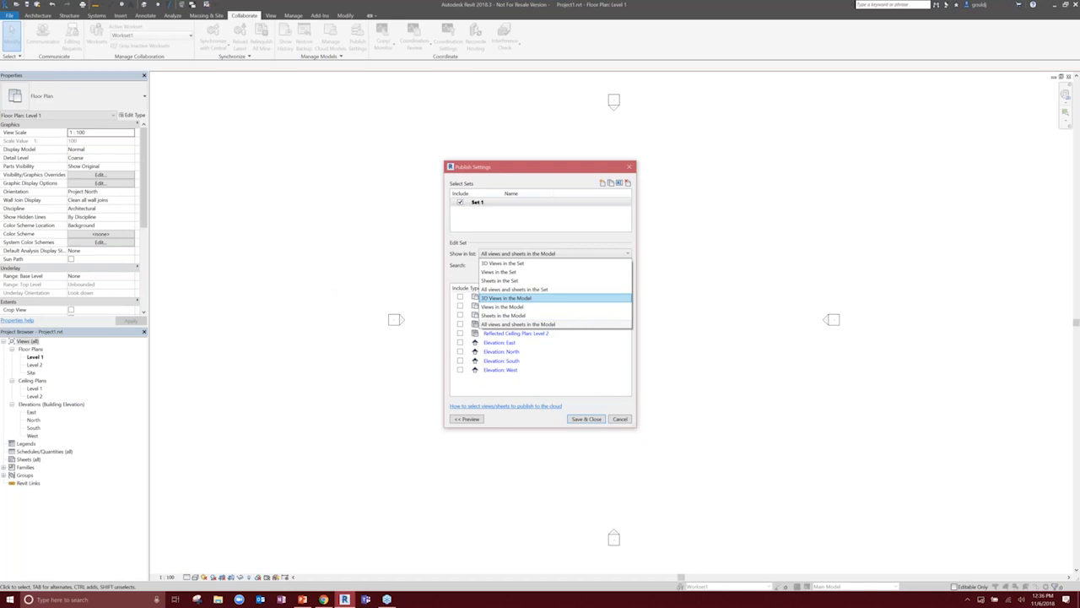
click(517, 324)
click(459, 298)
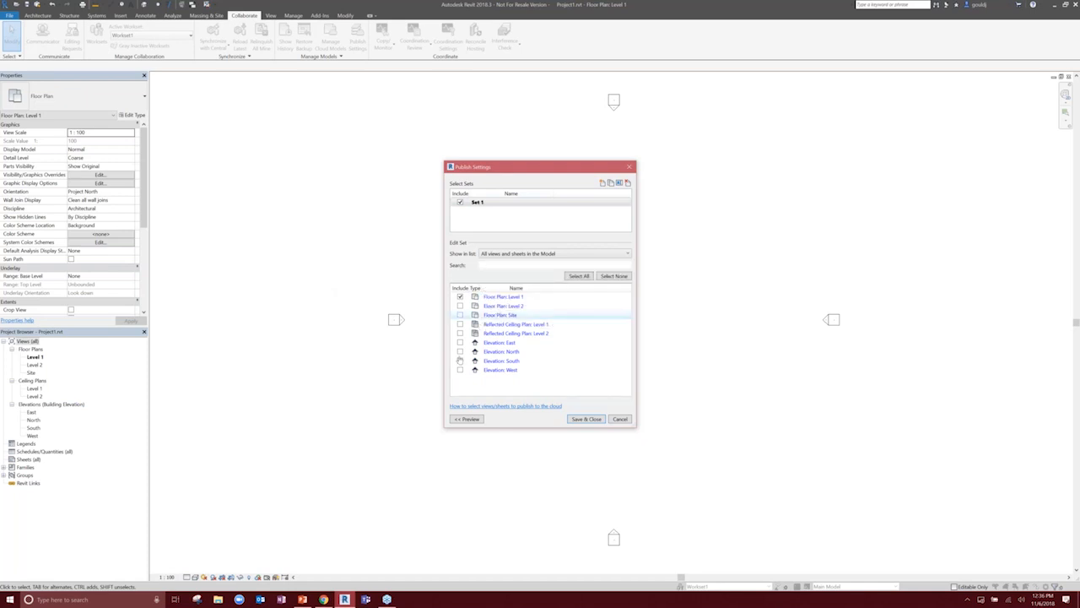
click(460, 315)
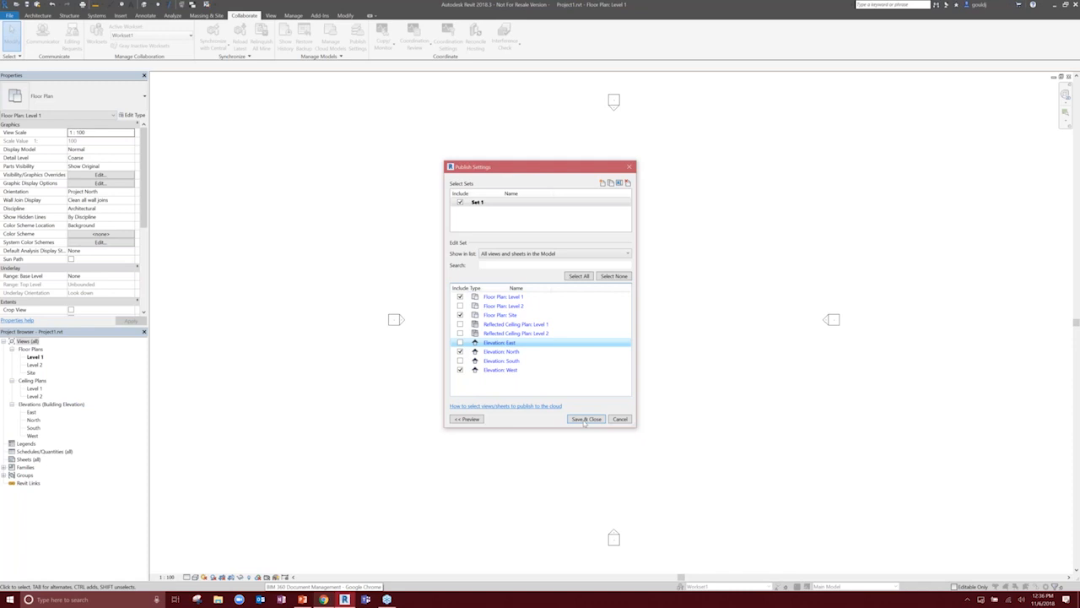
click(584, 420)
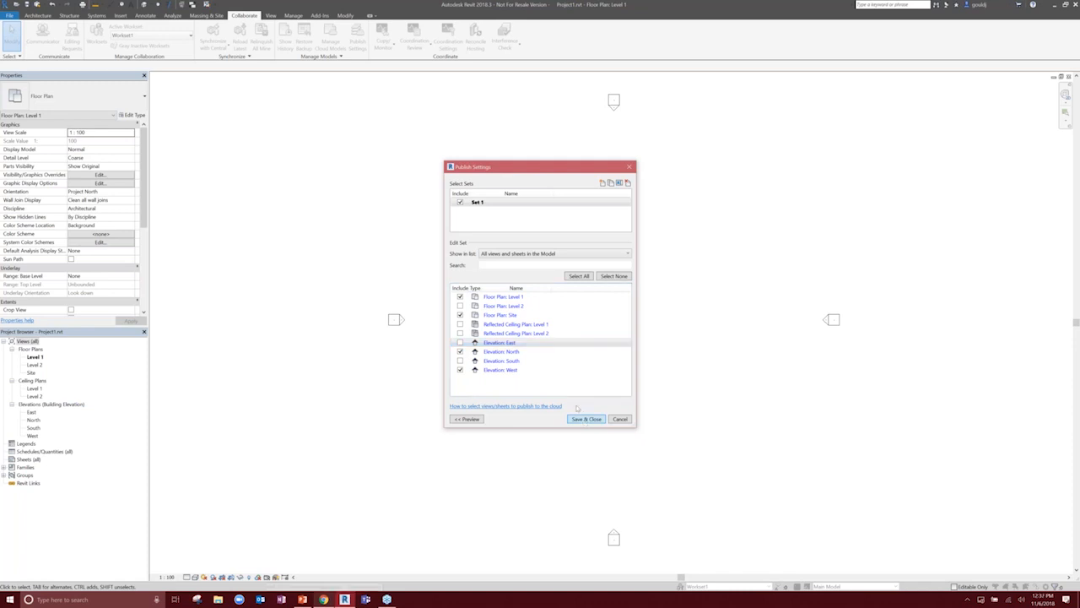
click(582, 419)
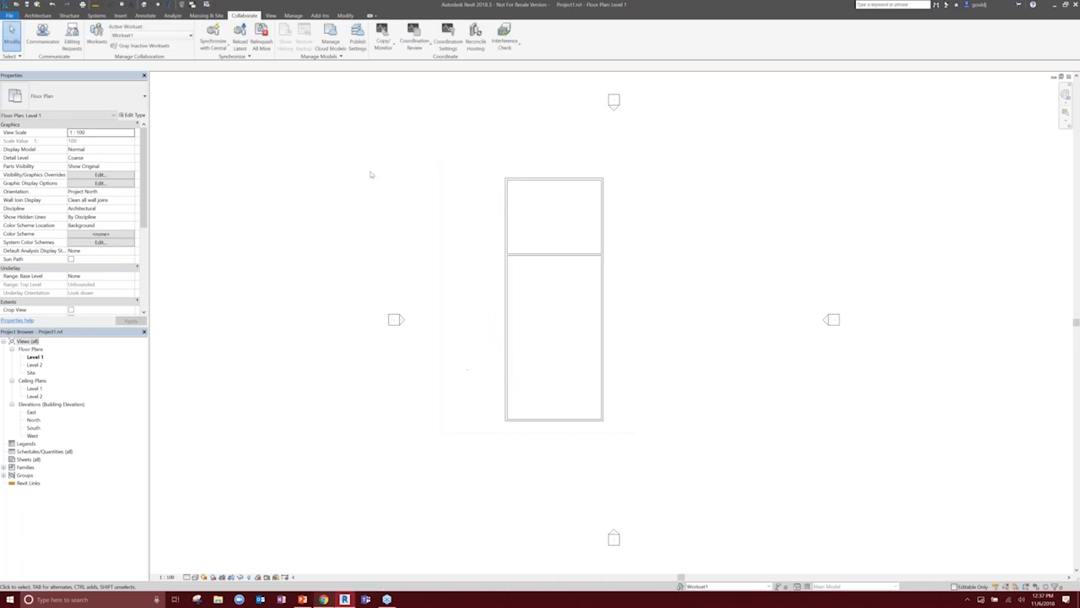
Open Manage Cloud Models, choose BIM 360 Document Management, and locate Project1.rvt in the Connected Project Delivery 2018 project
click(330, 38)
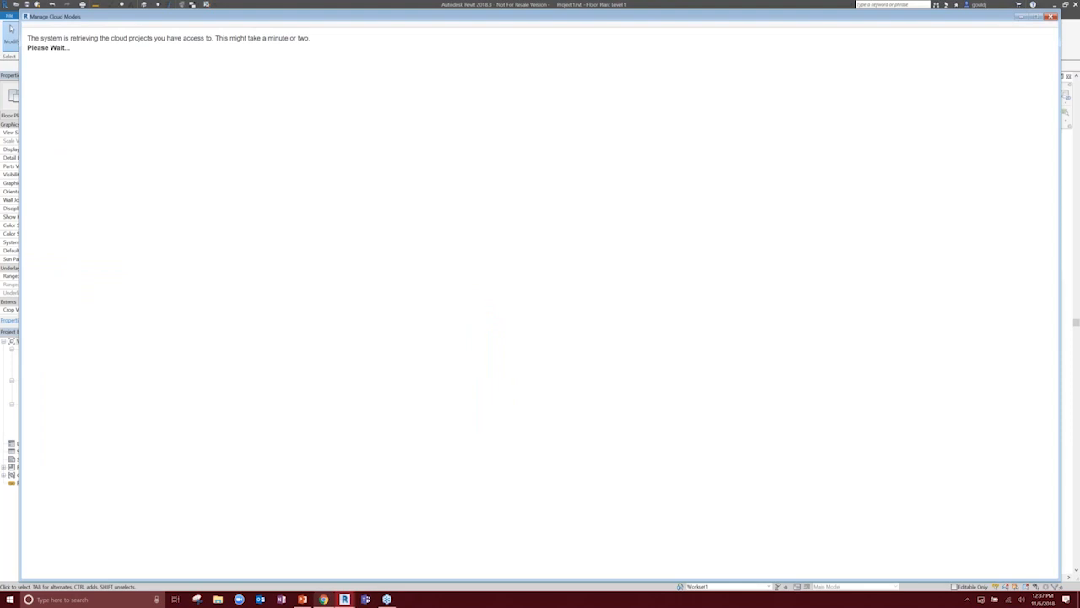
click(201, 48)
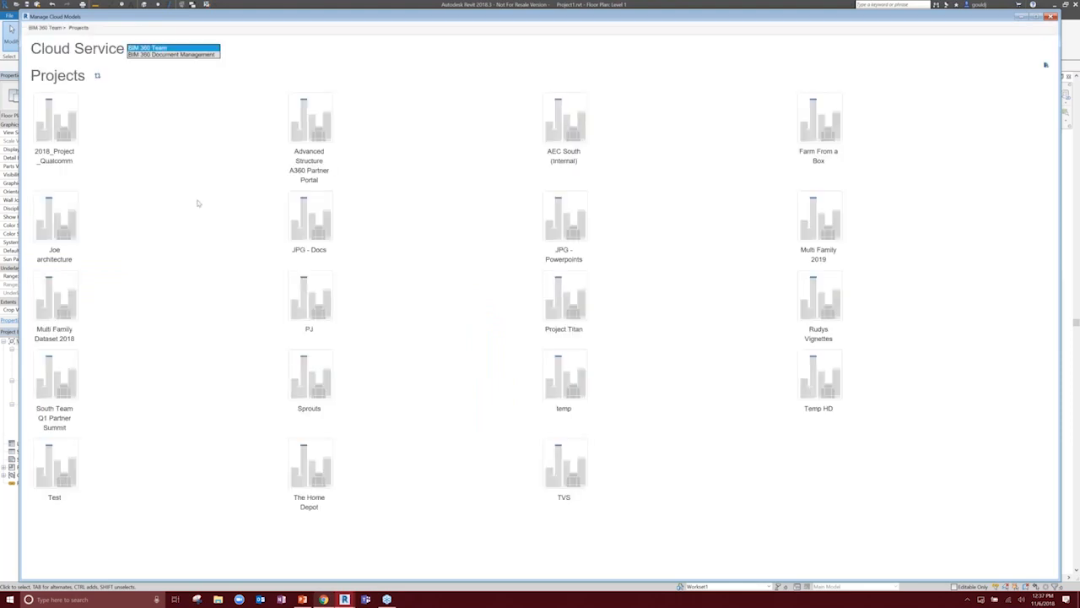
key(Down)
key(Return)
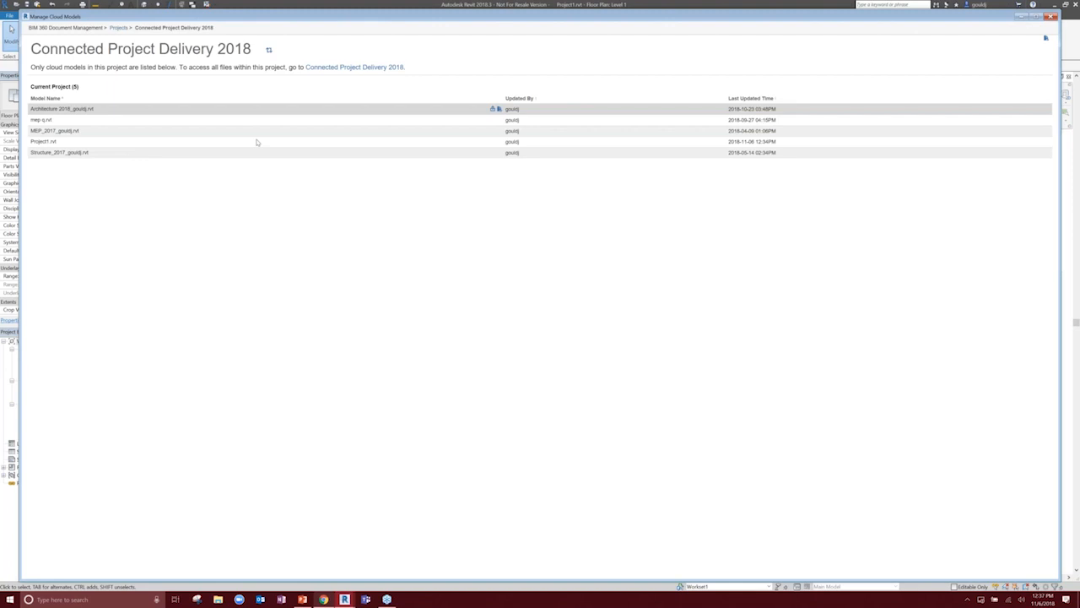
click(445, 142)
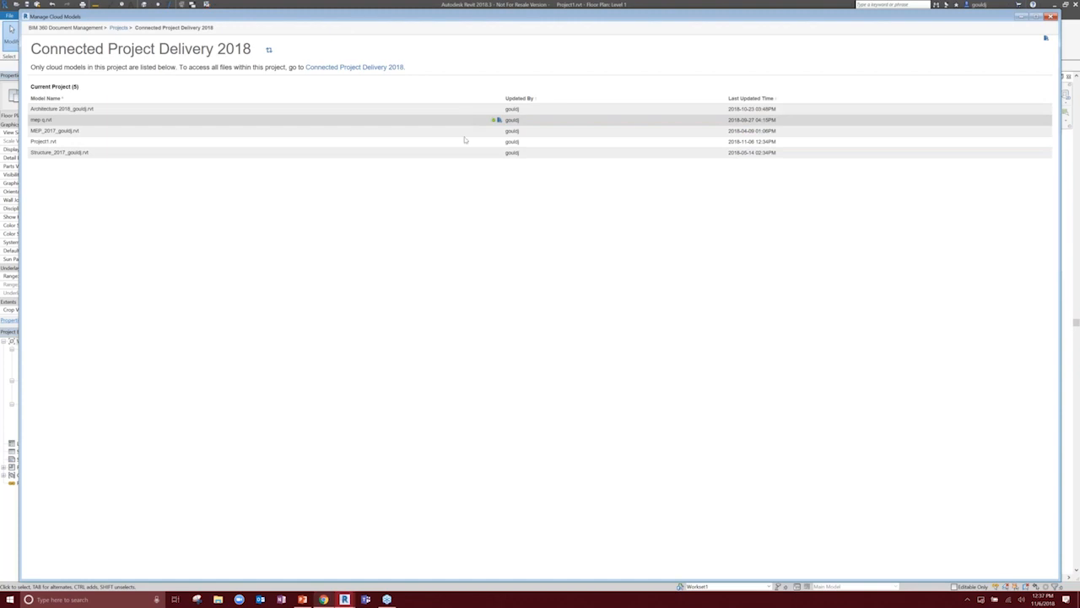
click(464, 142)
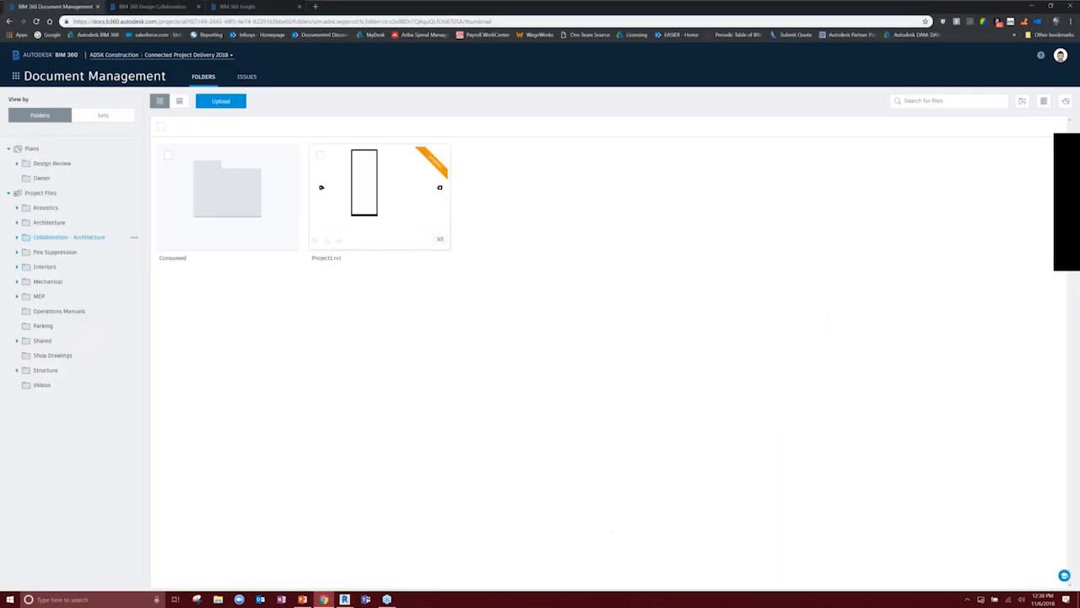
Compare Project1.rvt in Document Management with the Revit floor plan, and expand the Collaboration - Architecture folder
mouse_move(440, 243)
mouse_move(408, 174)
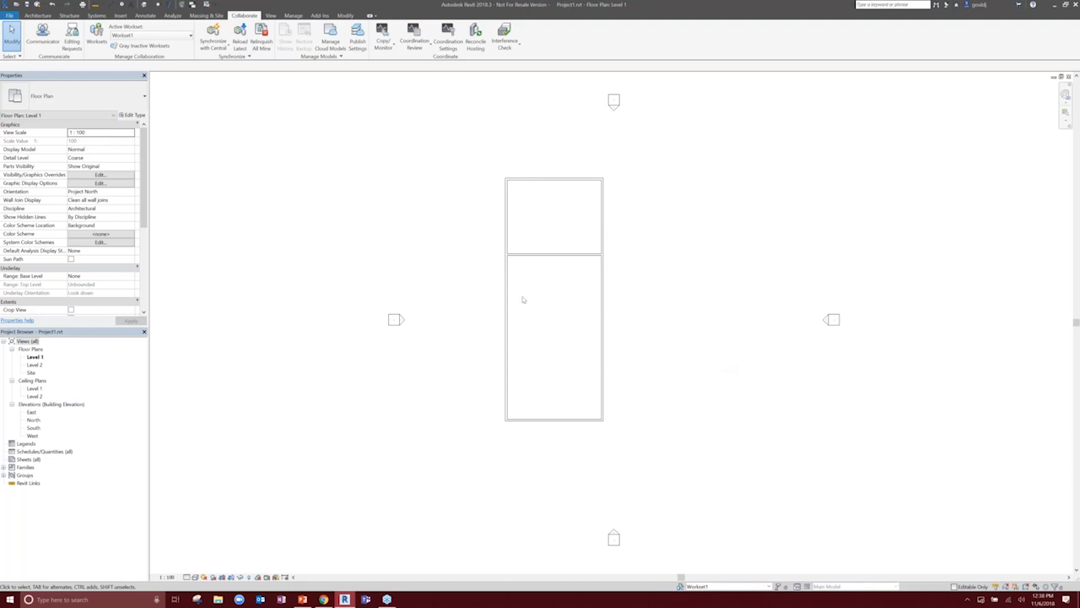
key(alt+Tab)
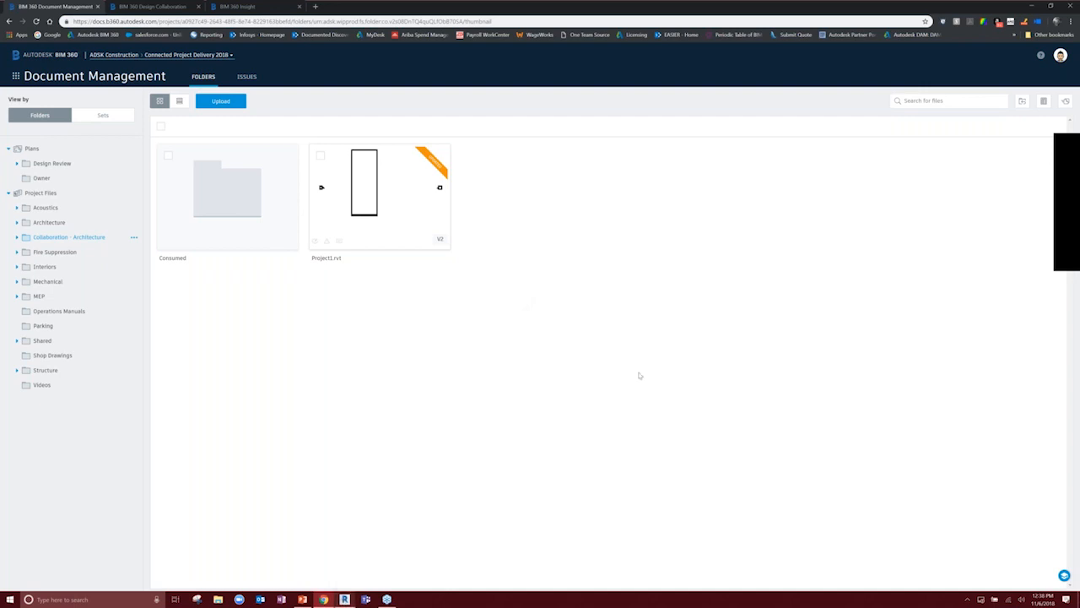
key(alt+Tab)
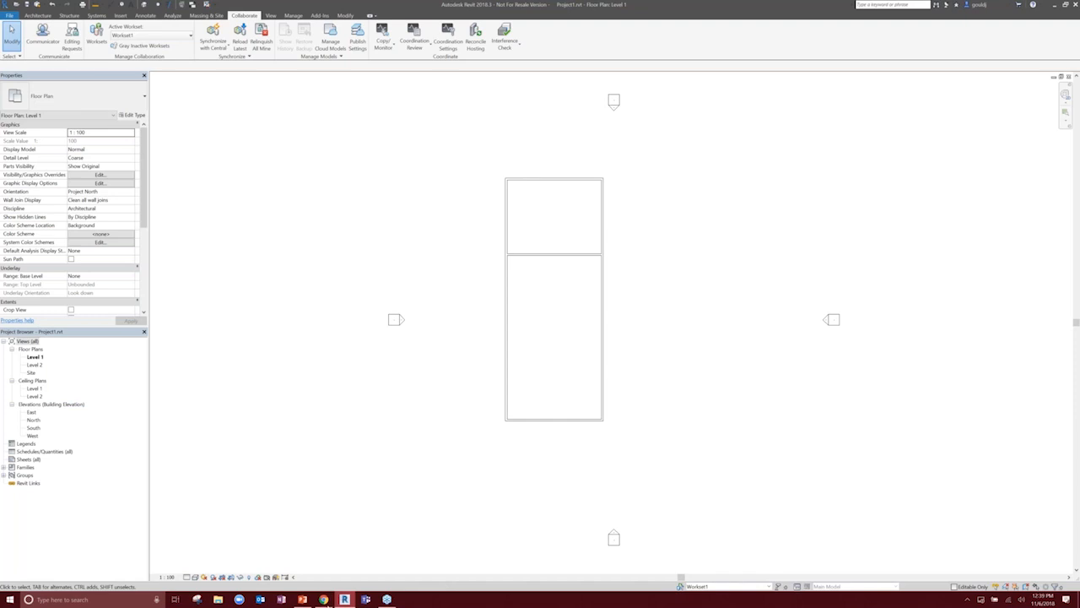
click(330, 601)
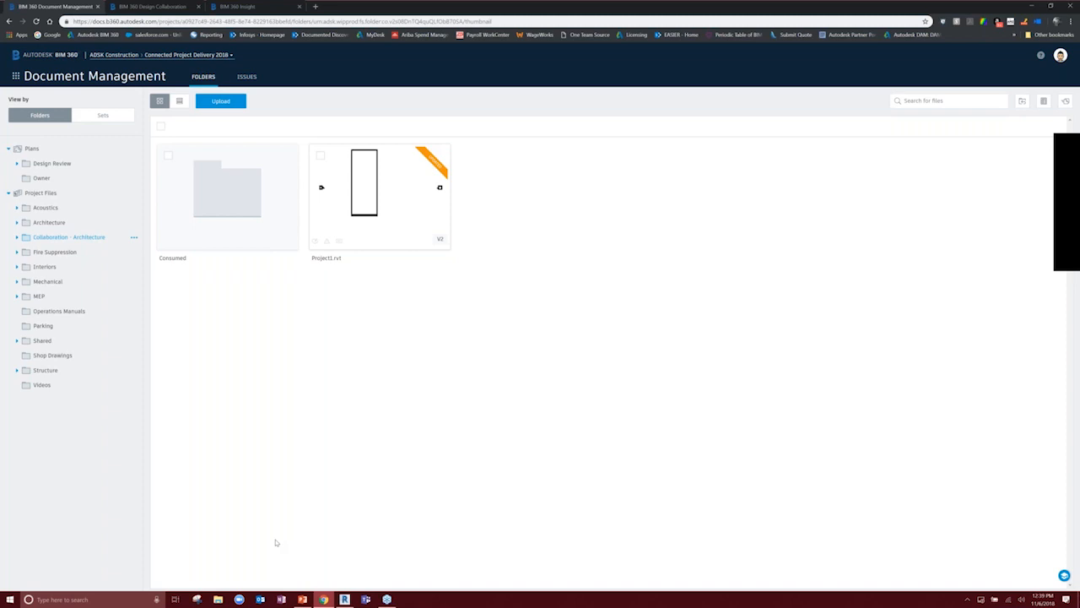
click(38, 239)
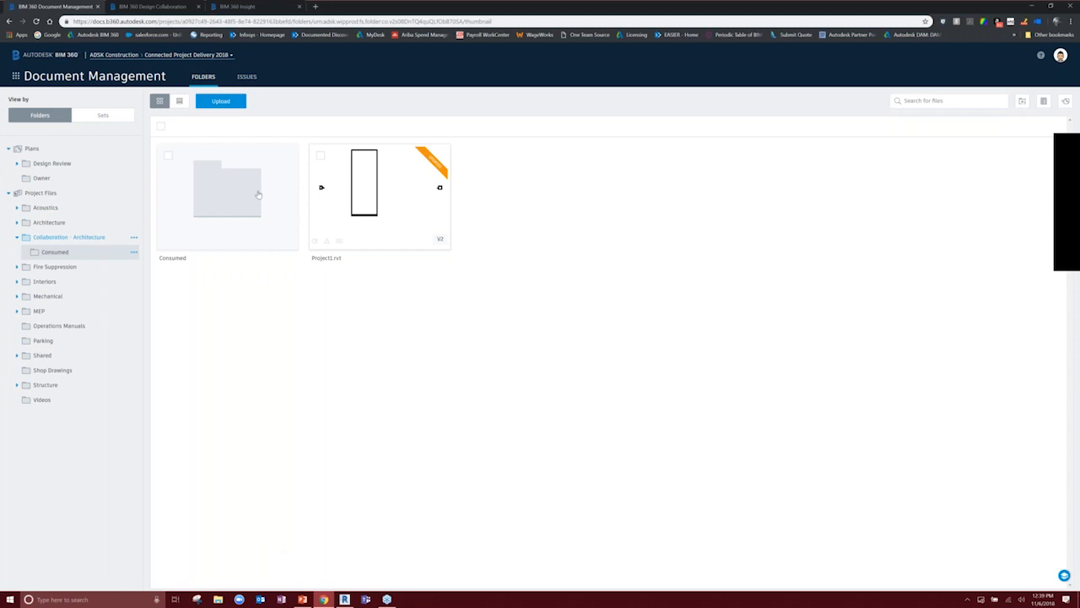
Look into the Consumed subfolder and return to the Collaboration - Architecture folder
mouse_move(256, 196)
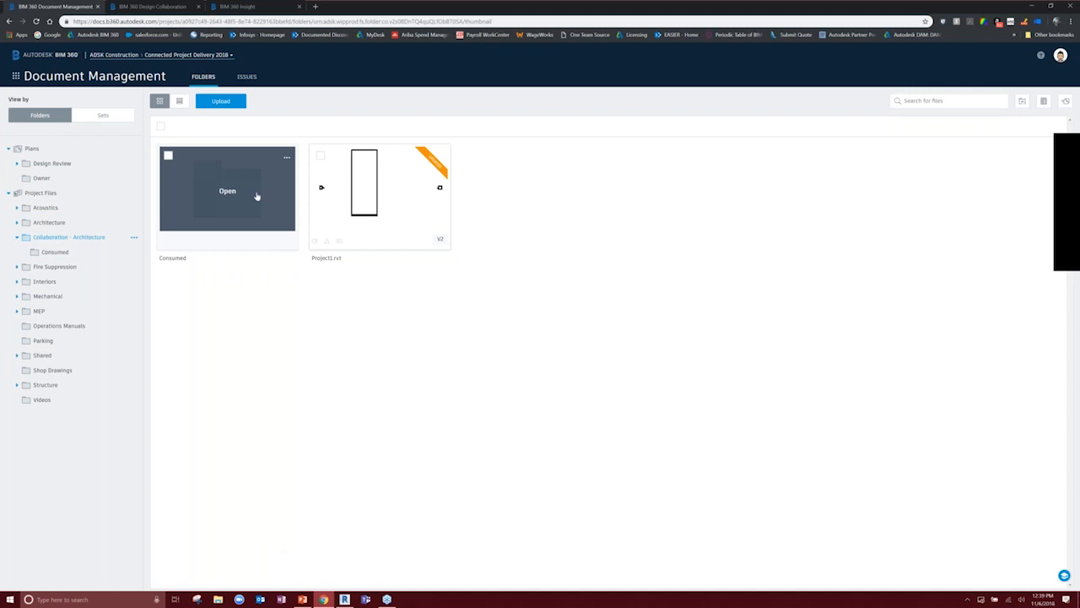
click(257, 196)
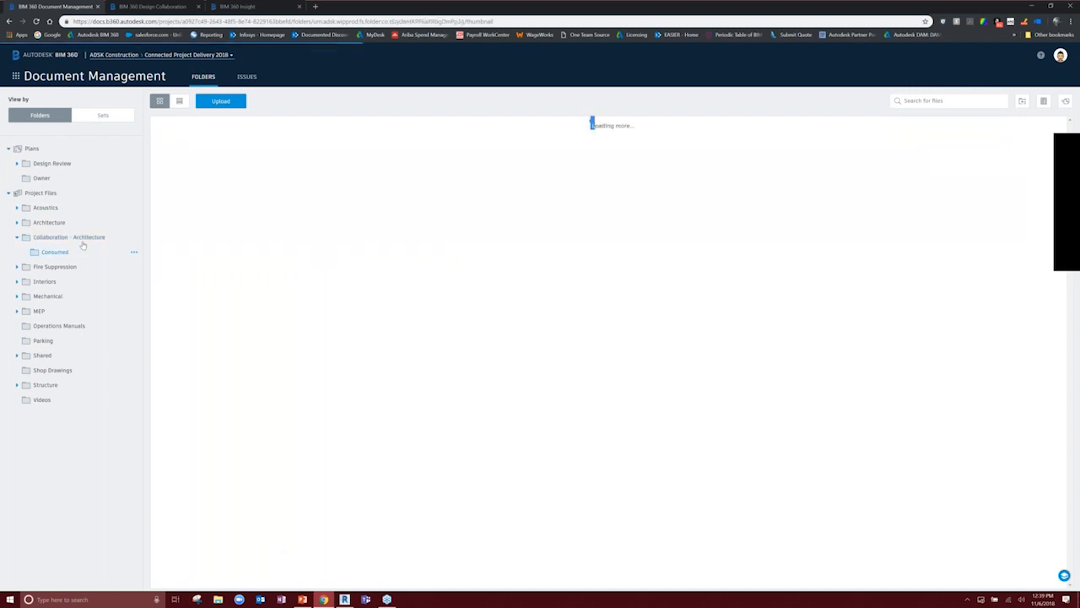
click(69, 237)
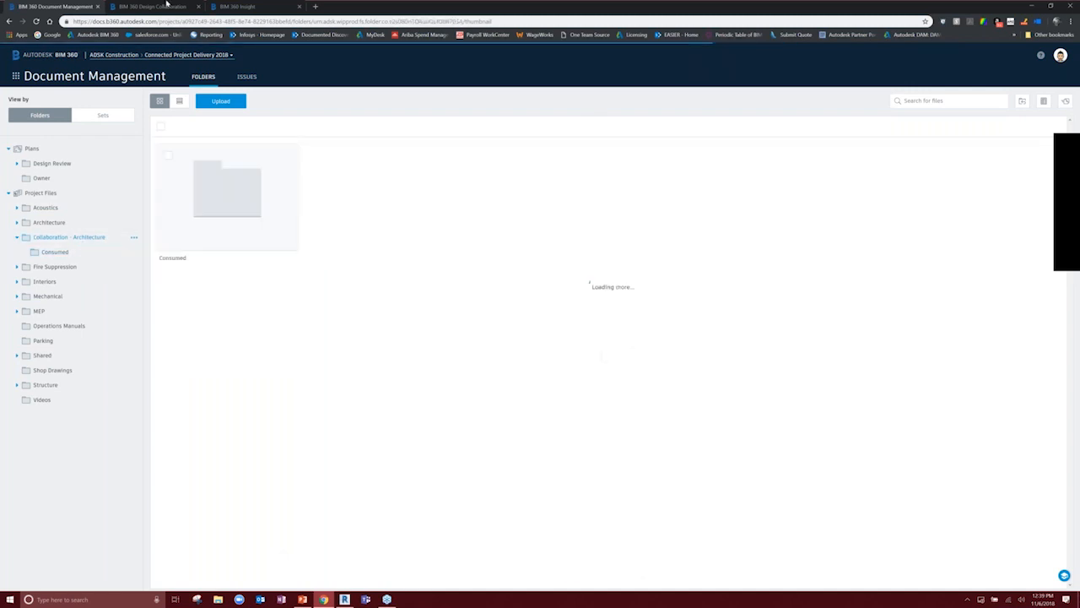
Switch to the Architecture team's space in Design Collaboration and expand the timeline of shared packages
click(152, 7)
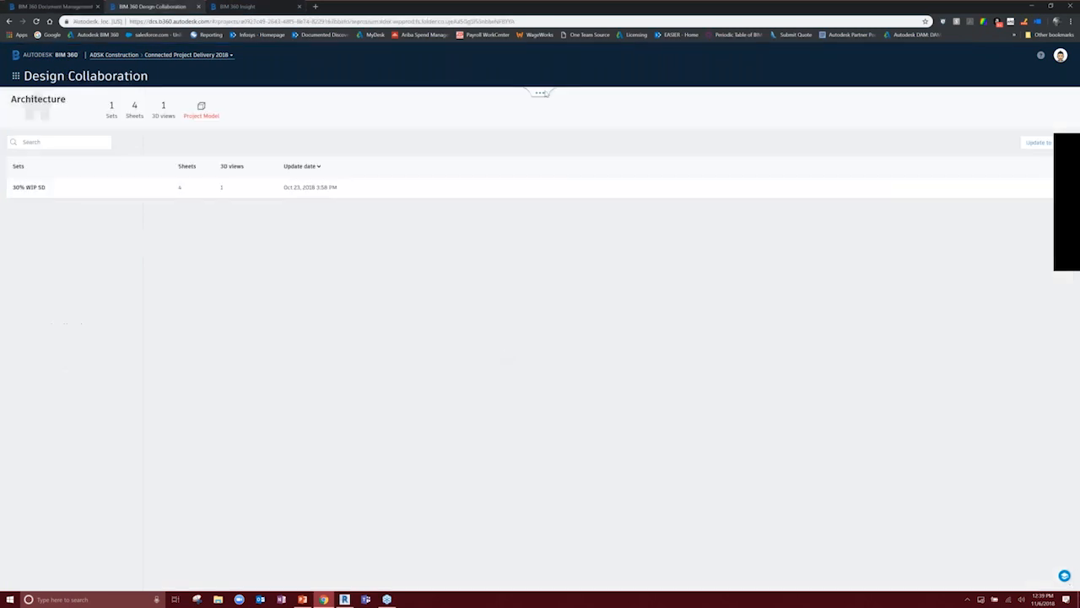
click(540, 94)
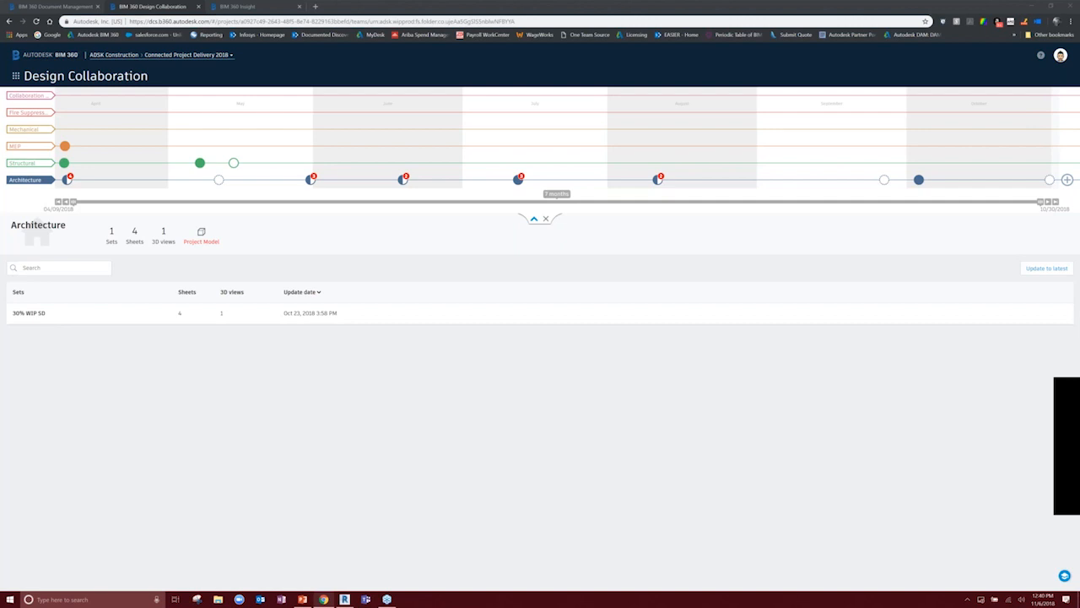
mouse_move(201, 168)
click(345, 599)
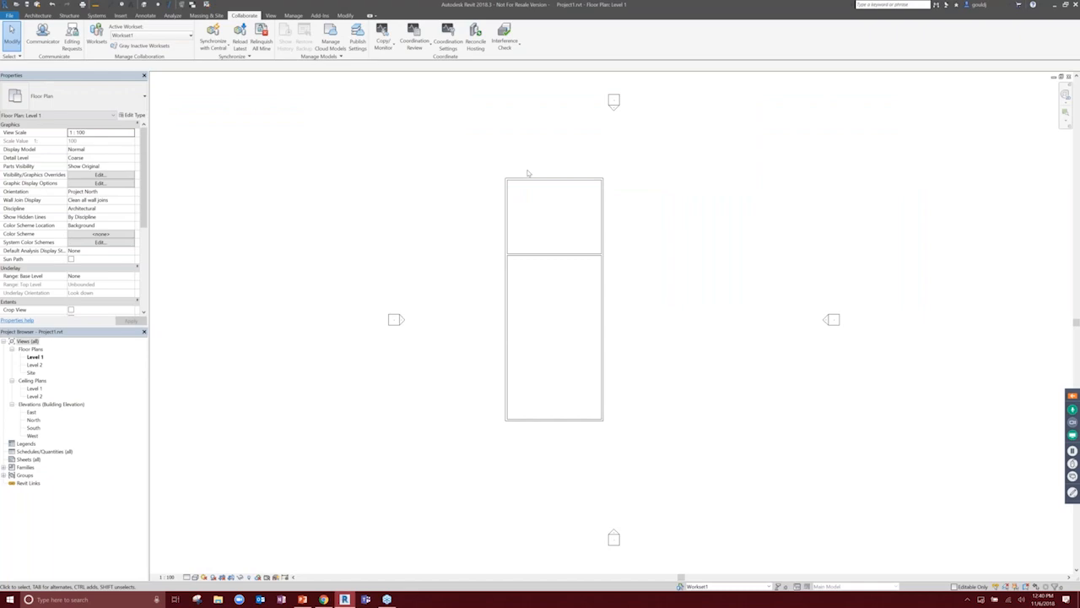
key(alt+Tab)
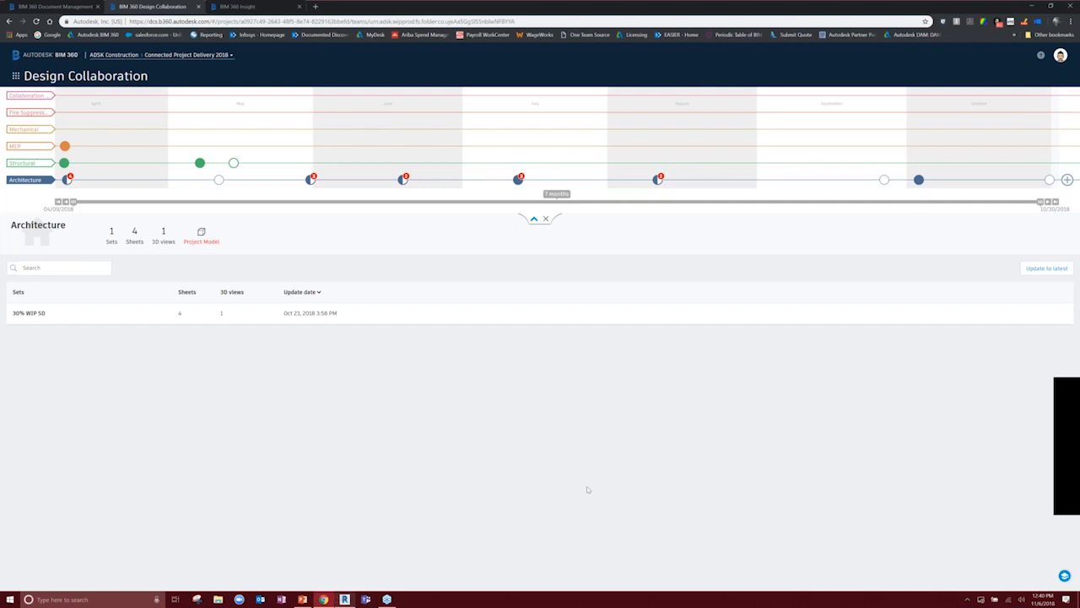
key(alt+Tab)
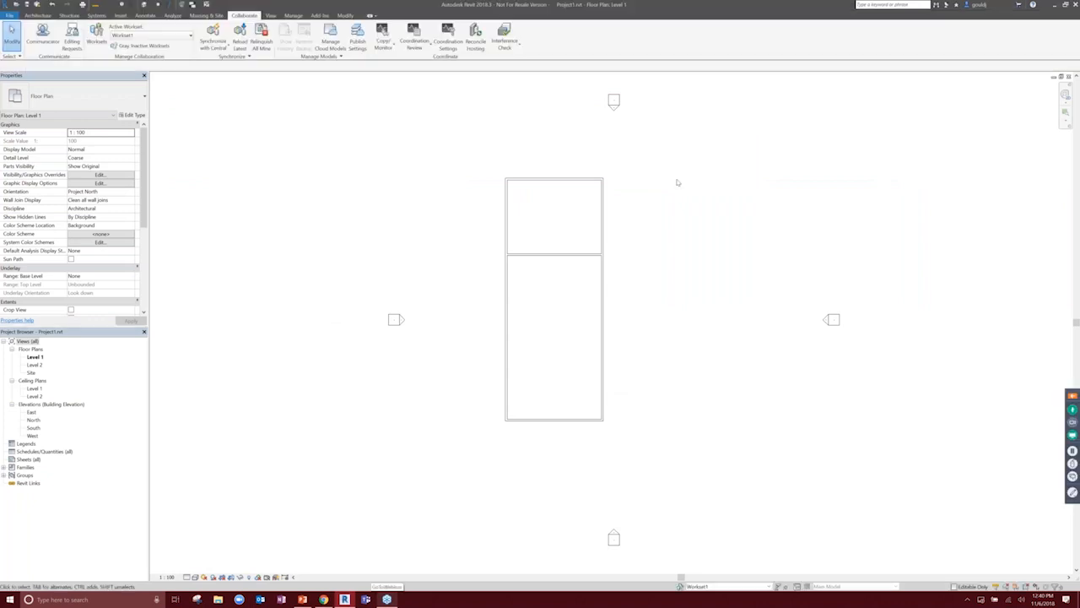
key(alt+Tab)
click(534, 219)
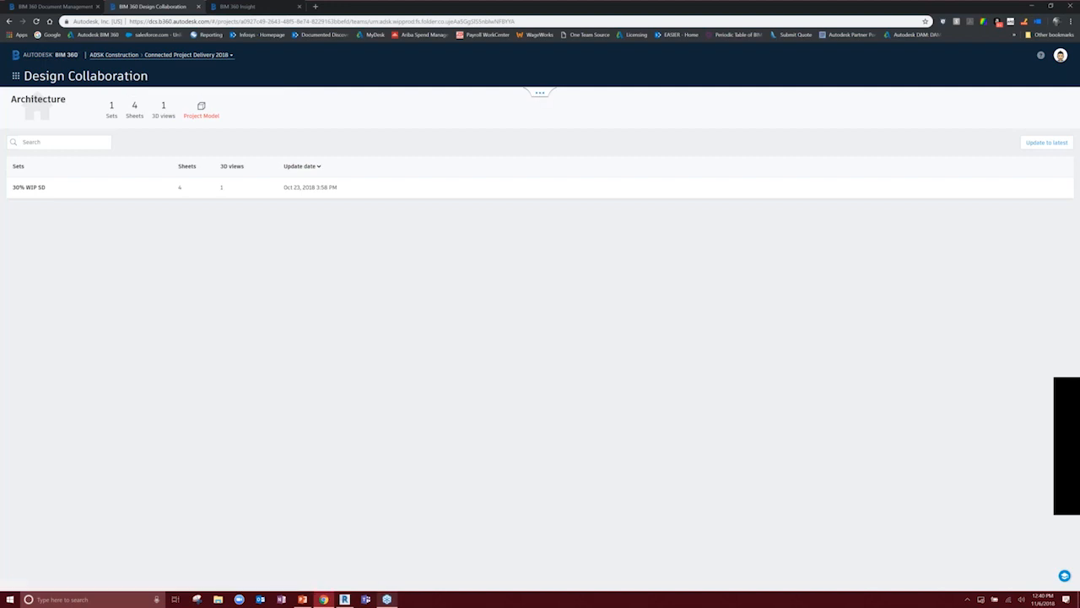
click(540, 93)
click(534, 142)
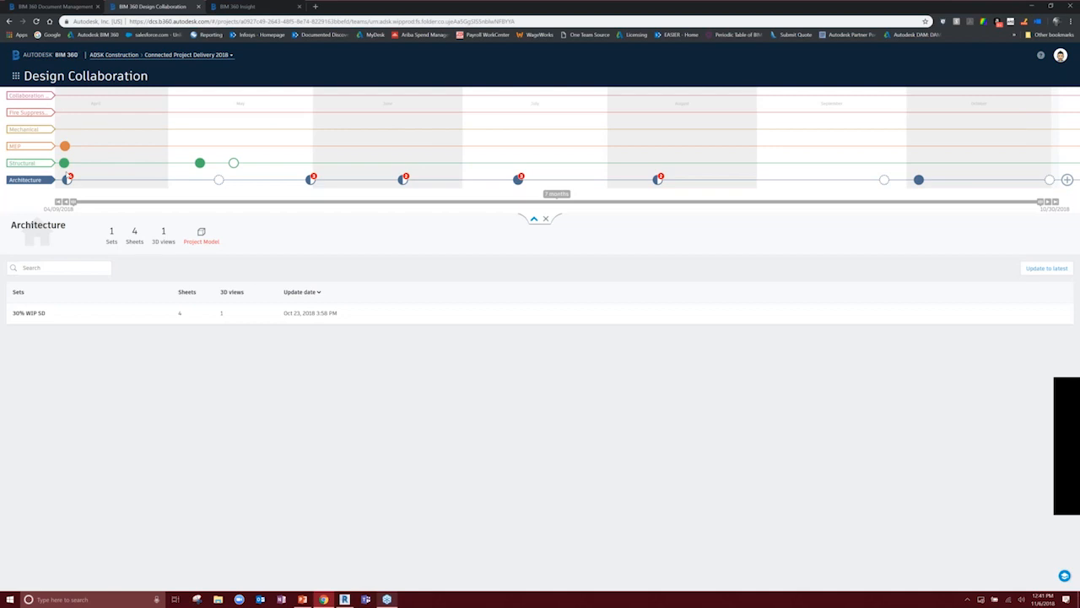
Check the Structural team's packages on the timeline and explore the Structural 50% DD Set shared on 05/14/2018
mouse_move(65, 164)
mouse_move(234, 164)
mouse_move(200, 162)
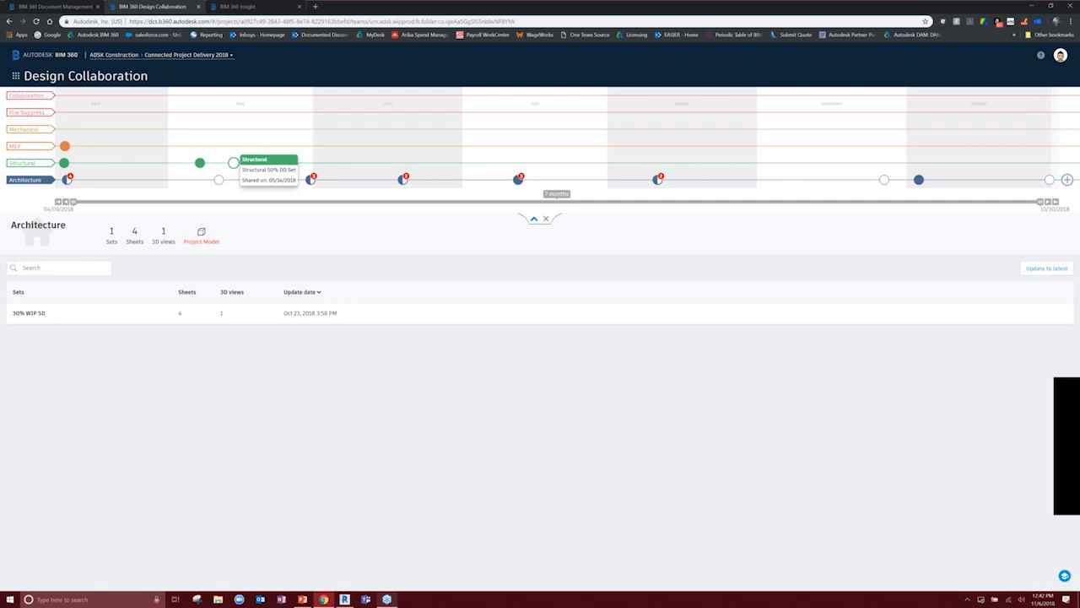
click(234, 162)
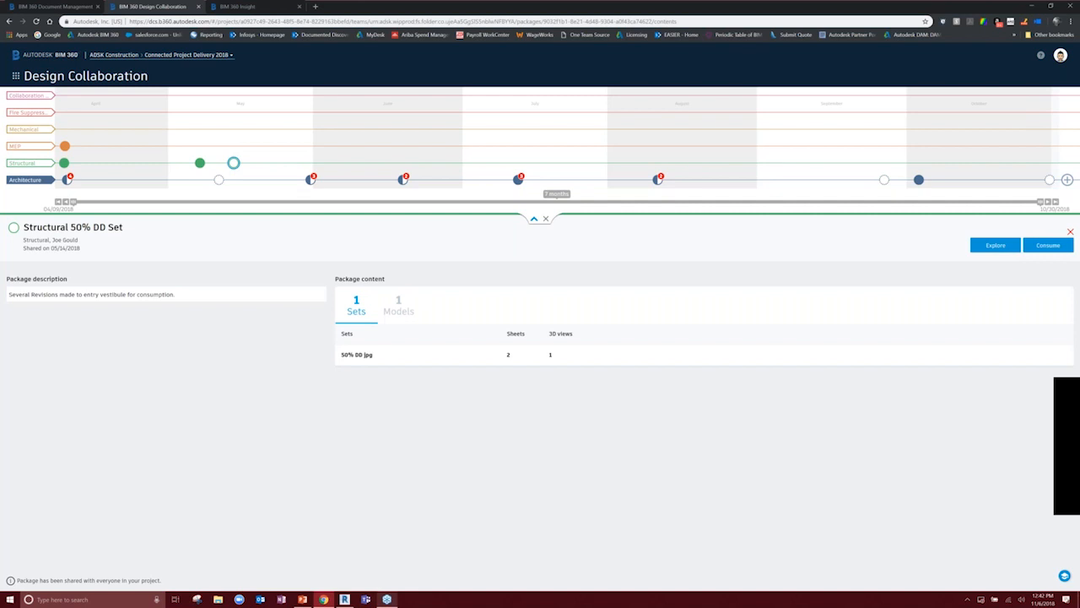
click(995, 245)
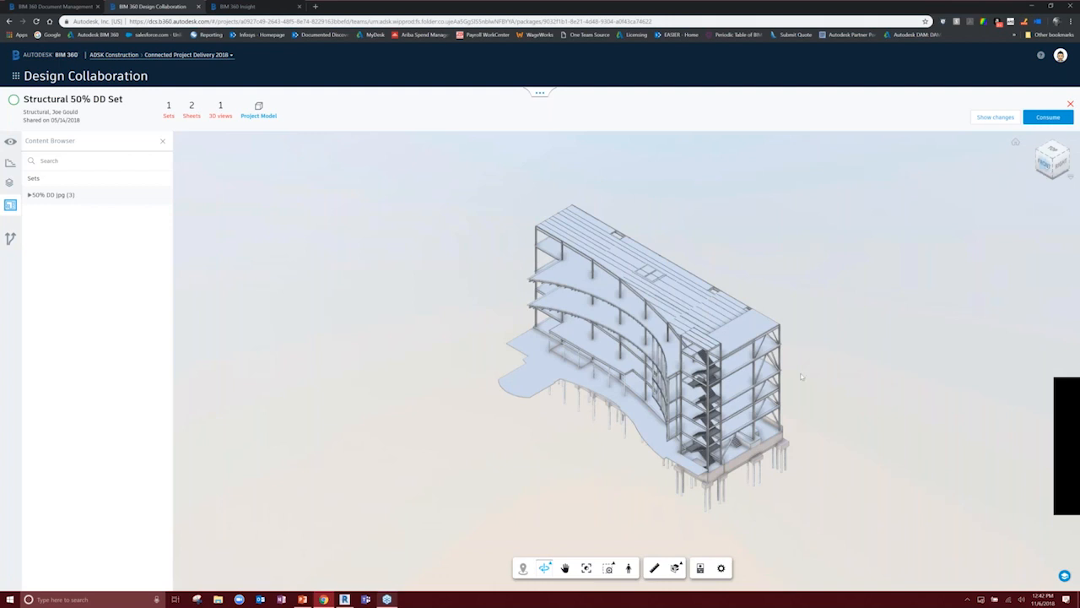
Inspect the structural model in 3D and measure across the top of the stair tower, leaving no measurement behind
drag(802, 376, 862, 319)
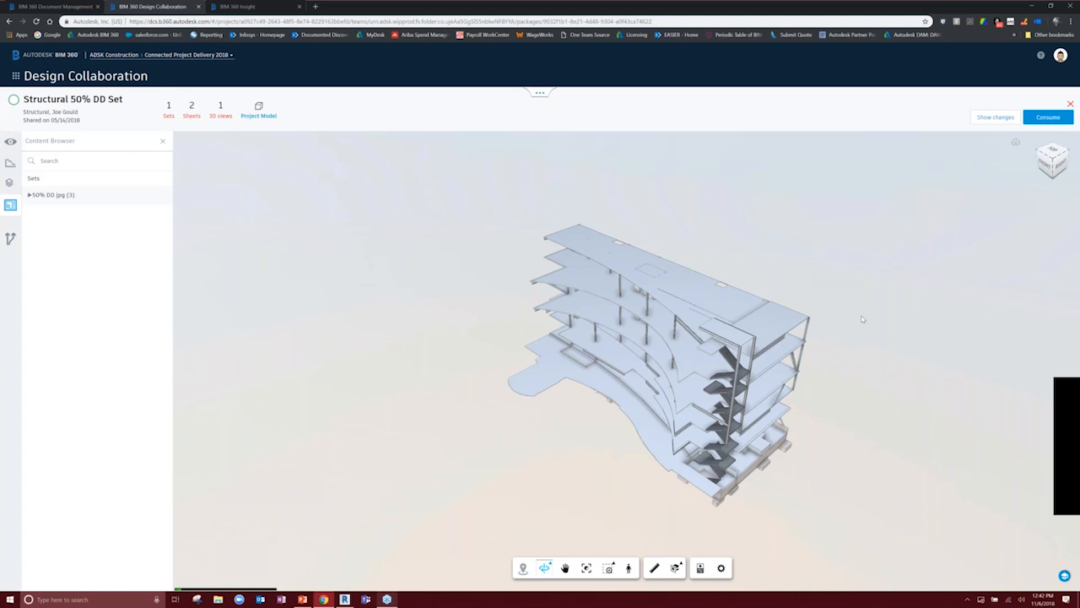
scroll(862, 319, up, 5)
scroll(862, 314, down, 2)
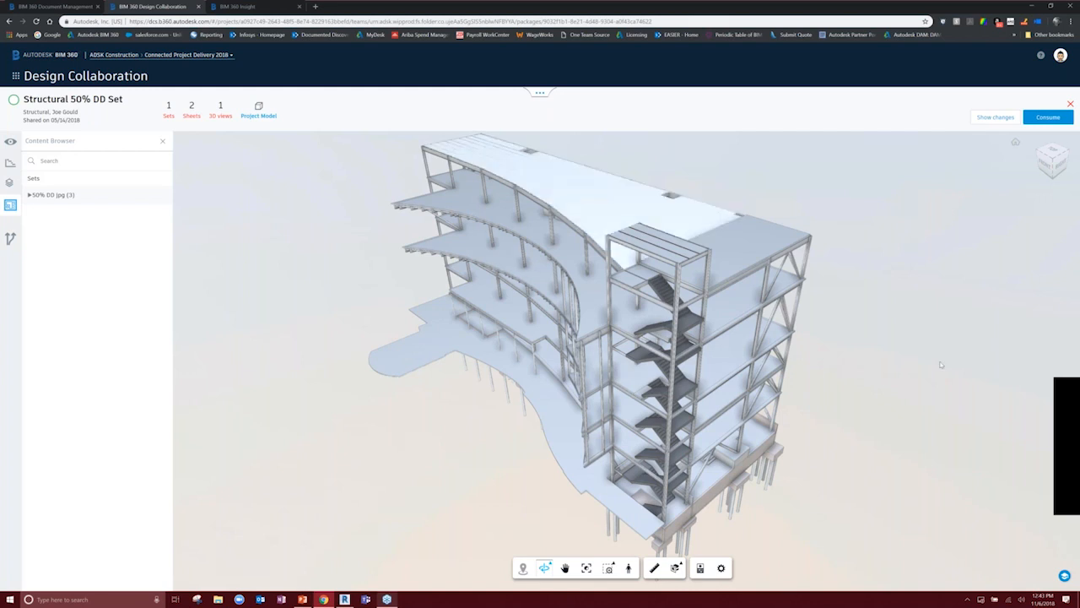
middle_drag(922, 365, 920, 365)
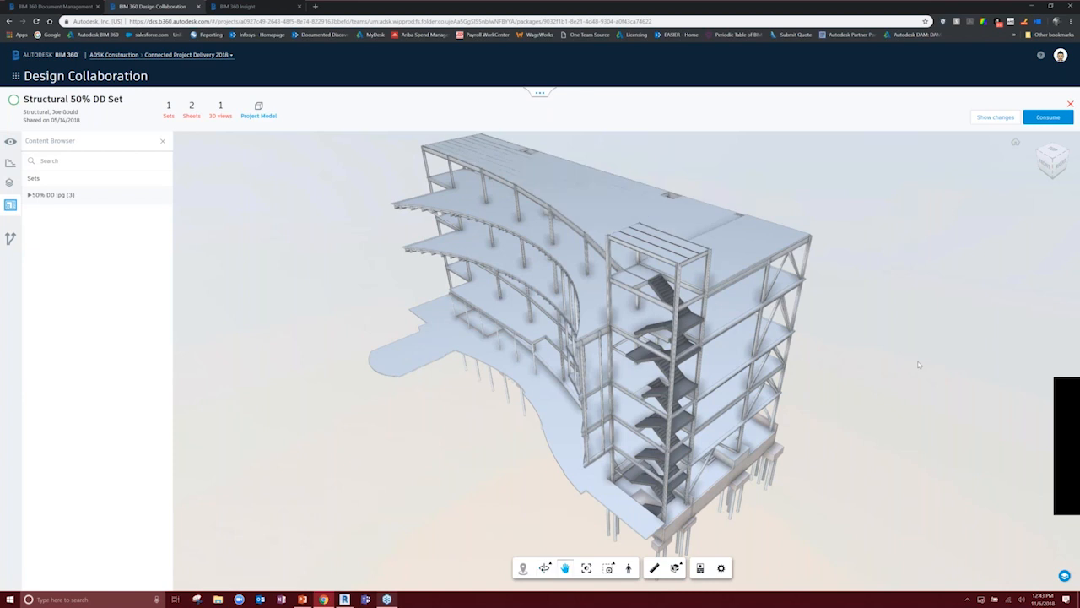
shift+middle_drag(919, 365, 662, 555)
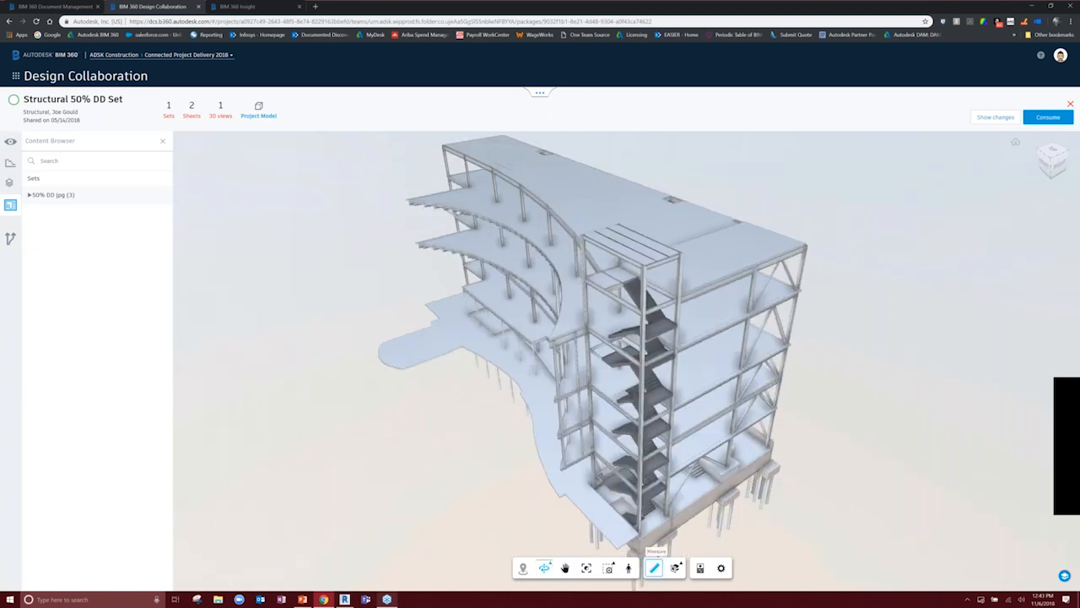
click(654, 567)
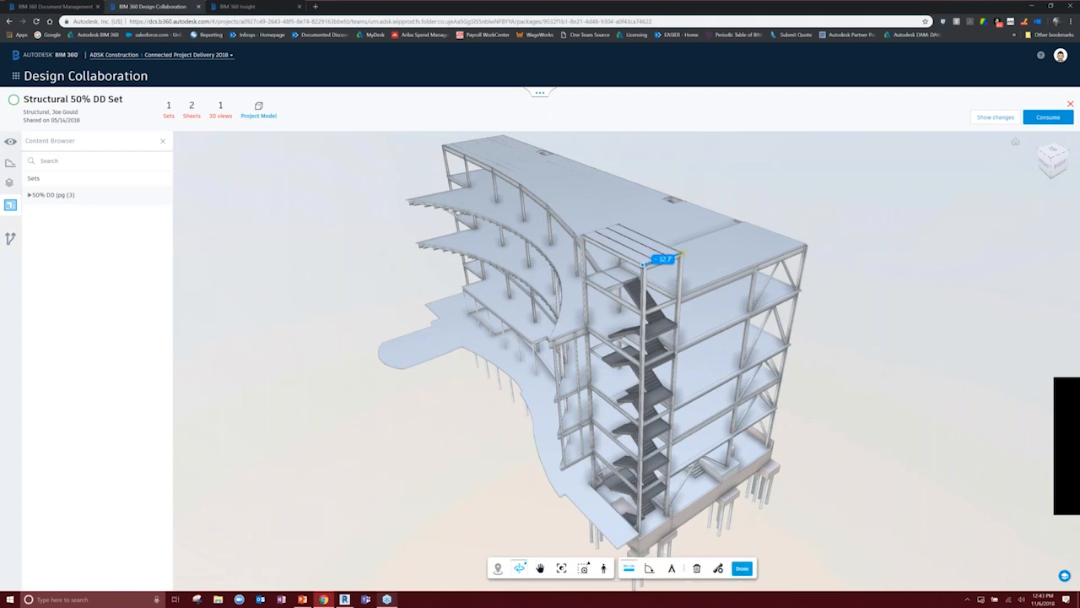
key(Escape)
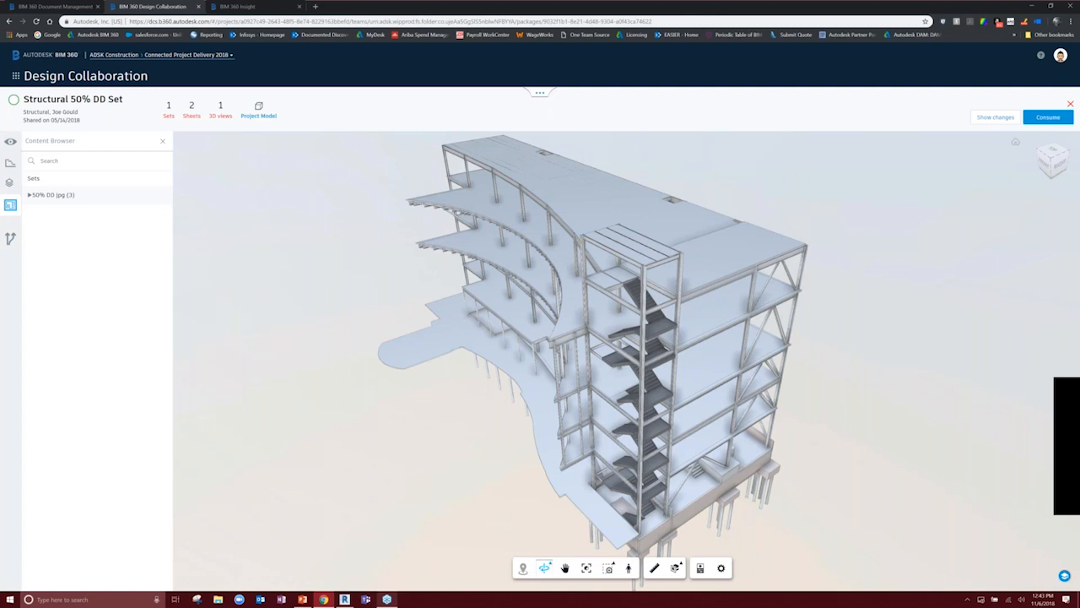
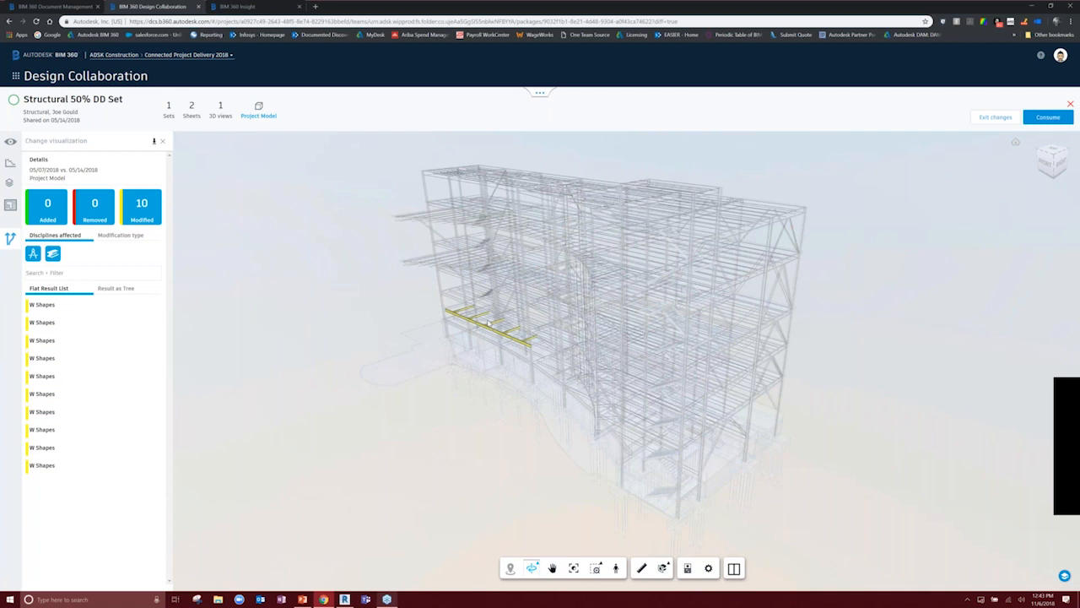
Examine the changes between 05/07/2018 and 05/14/2018, switching the Modified and affected-discipline filters off and back on
scroll(488, 323, up, 3)
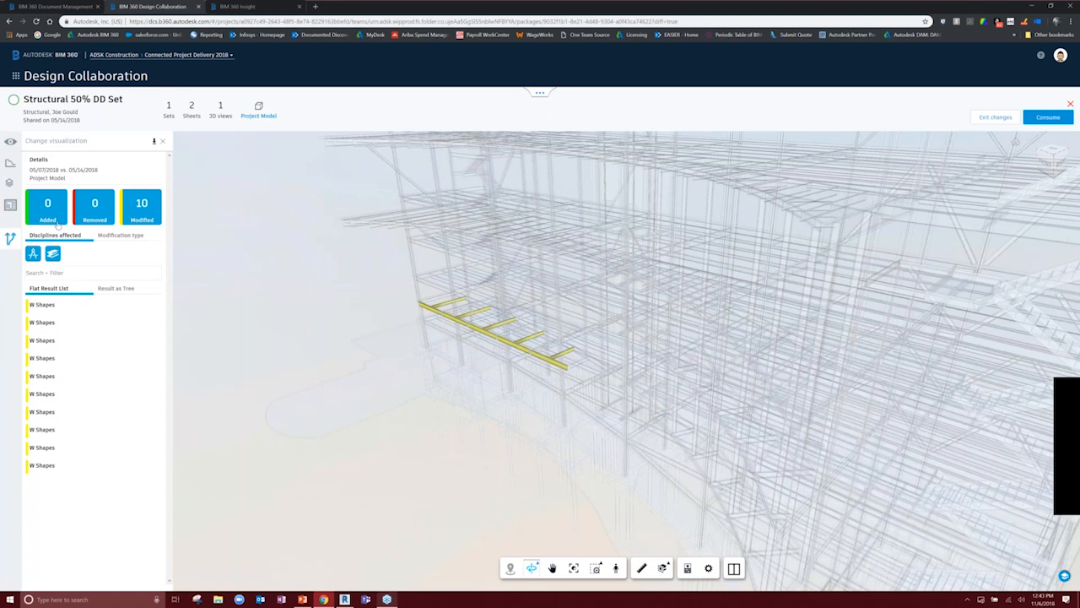
click(140, 209)
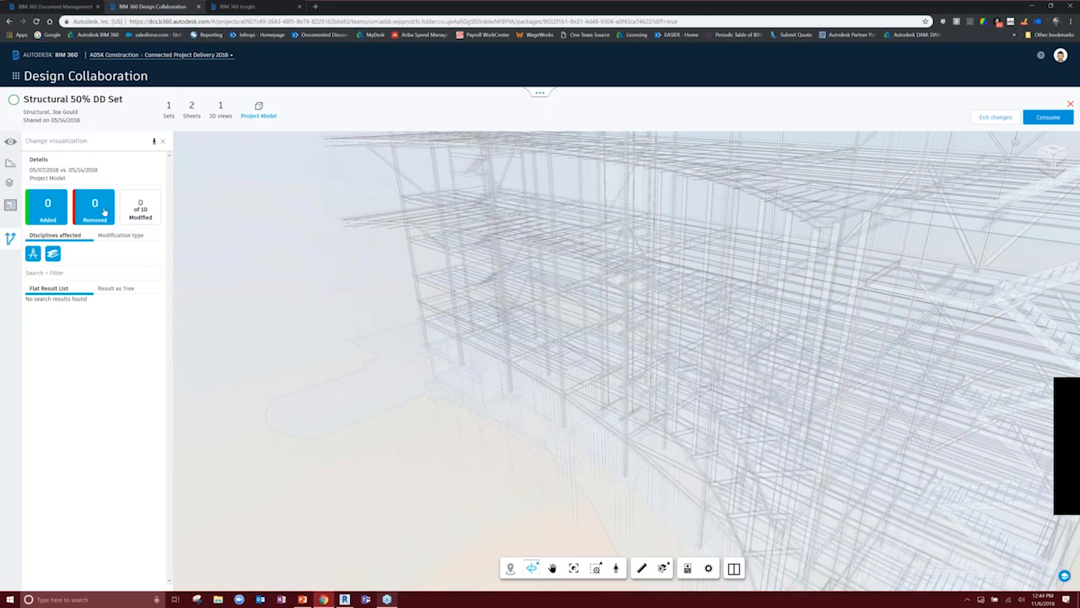
click(142, 206)
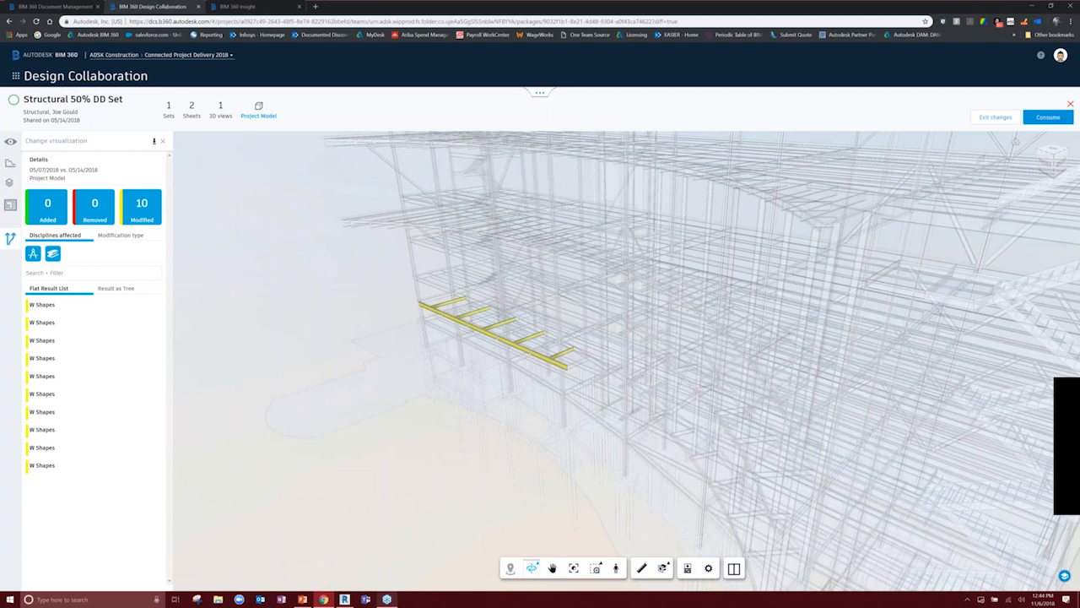
click(53, 256)
click(54, 257)
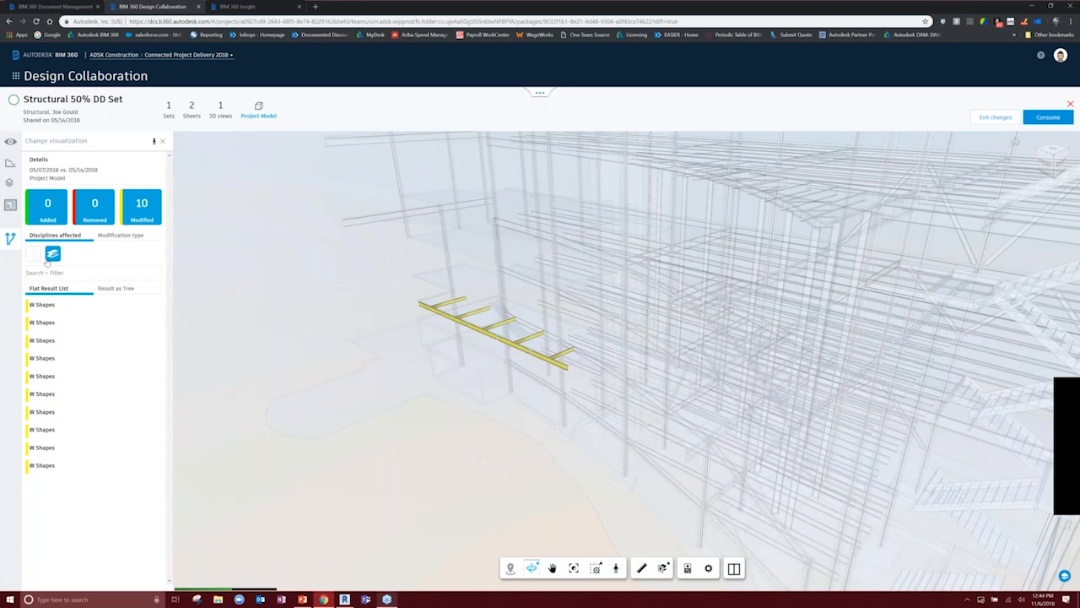
click(33, 254)
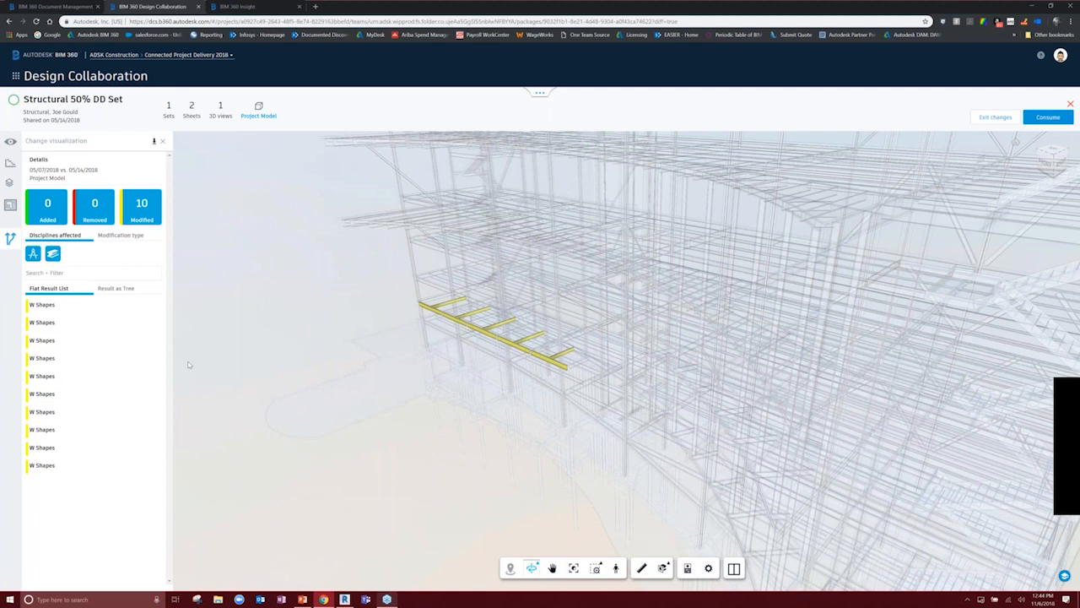
Review the change information of the second W Shapes entry in the result list and clear its selection
click(42, 322)
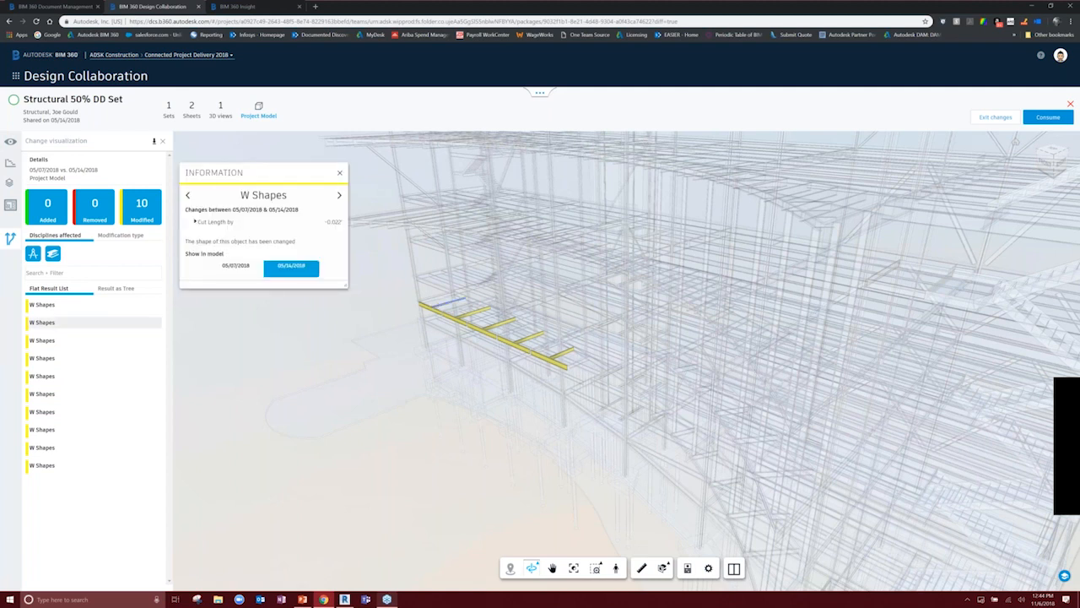
click(340, 173)
scroll(350, 272, up, 5)
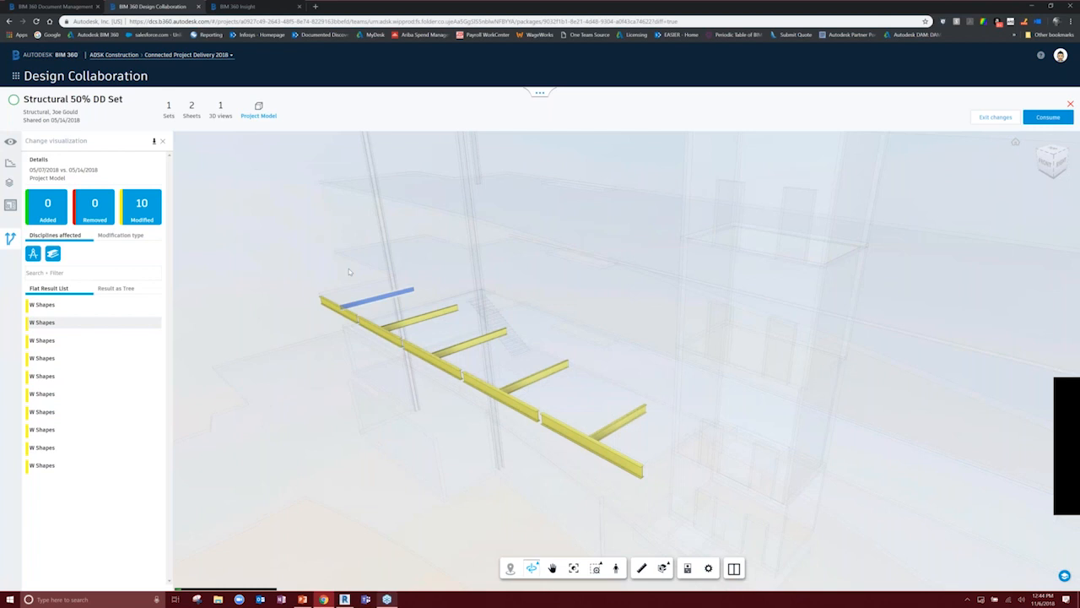
click(348, 270)
Show the change information of a modified W Shapes edge beam and expand its Elastic Modulus strong axis entry
drag(349, 269, 667, 334)
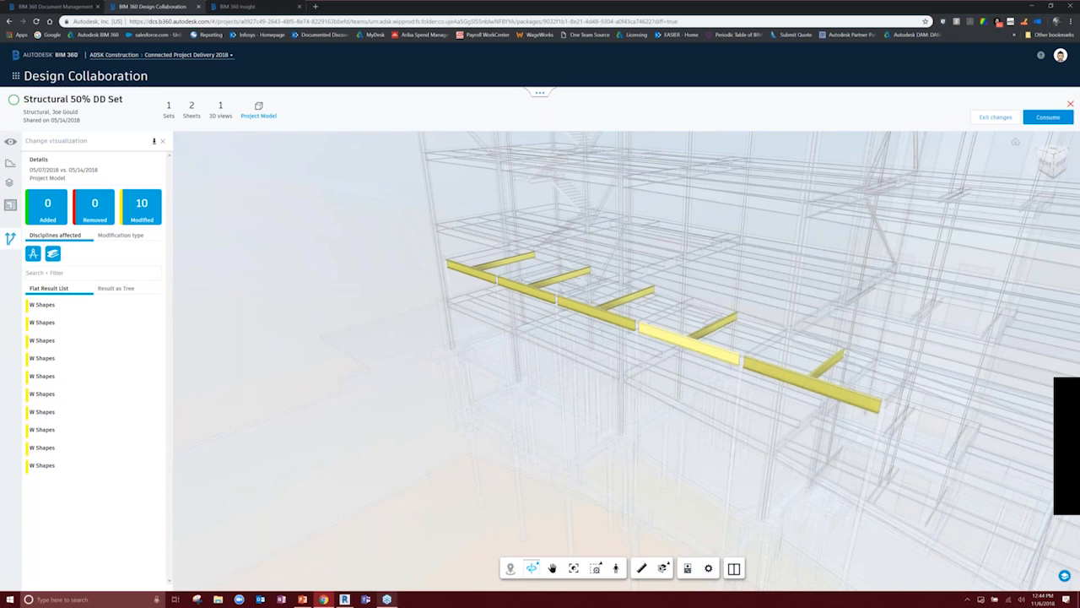
click(688, 344)
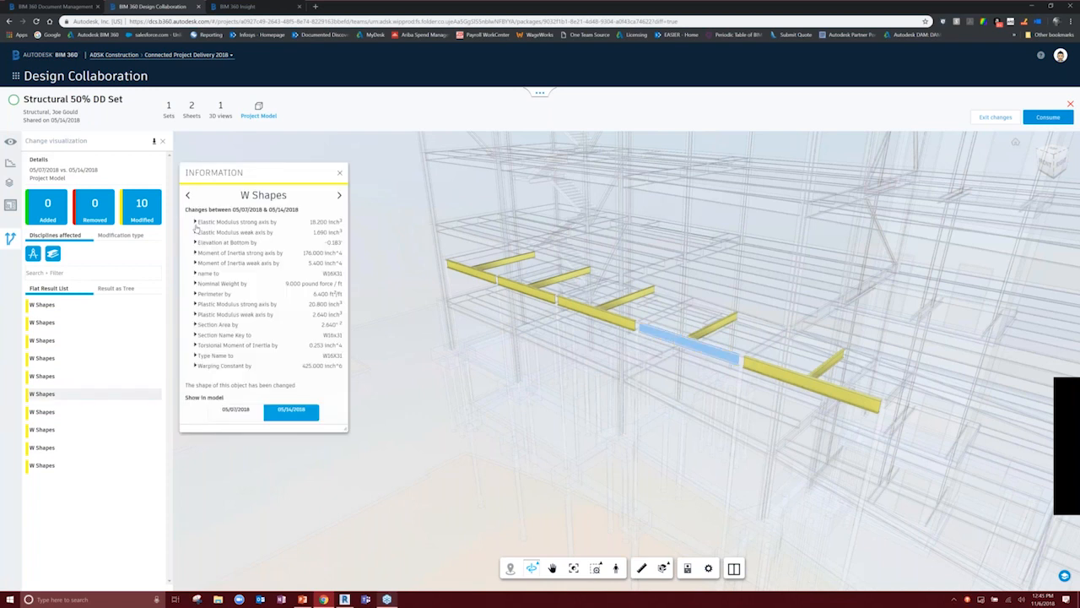
click(195, 223)
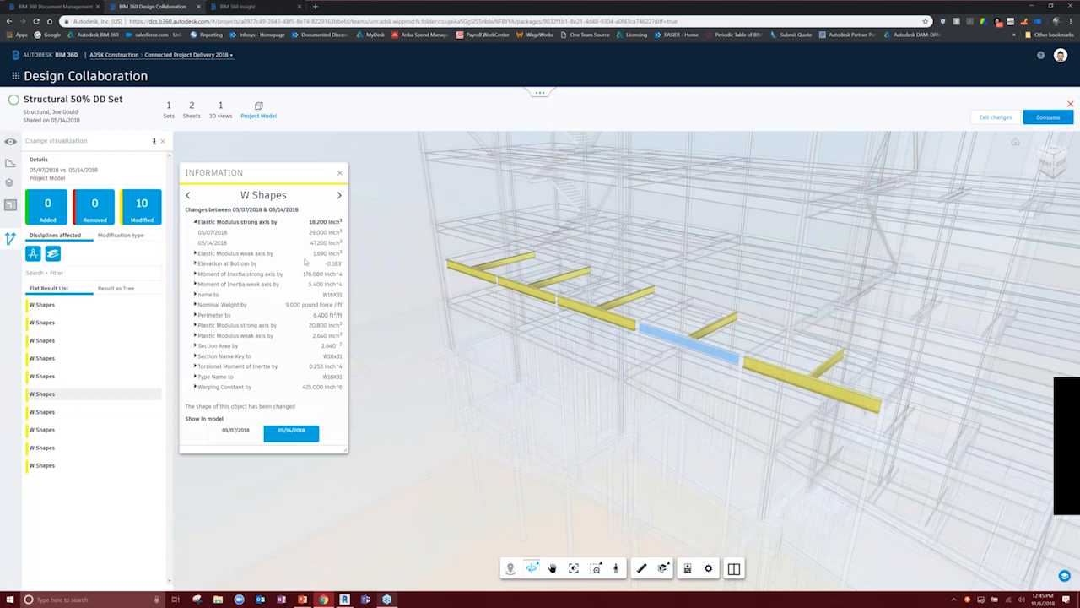
Compare the 05/07/2018 and 05/14/2018 versions of the selected beam in the model, close its information and return to Revit
click(230, 434)
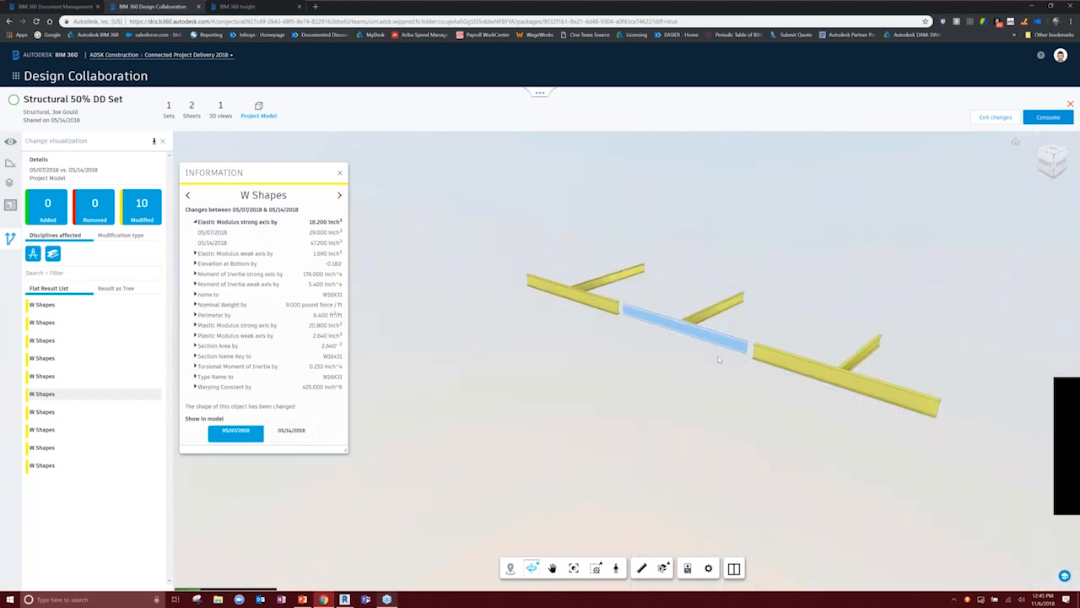
drag(719, 360, 607, 345)
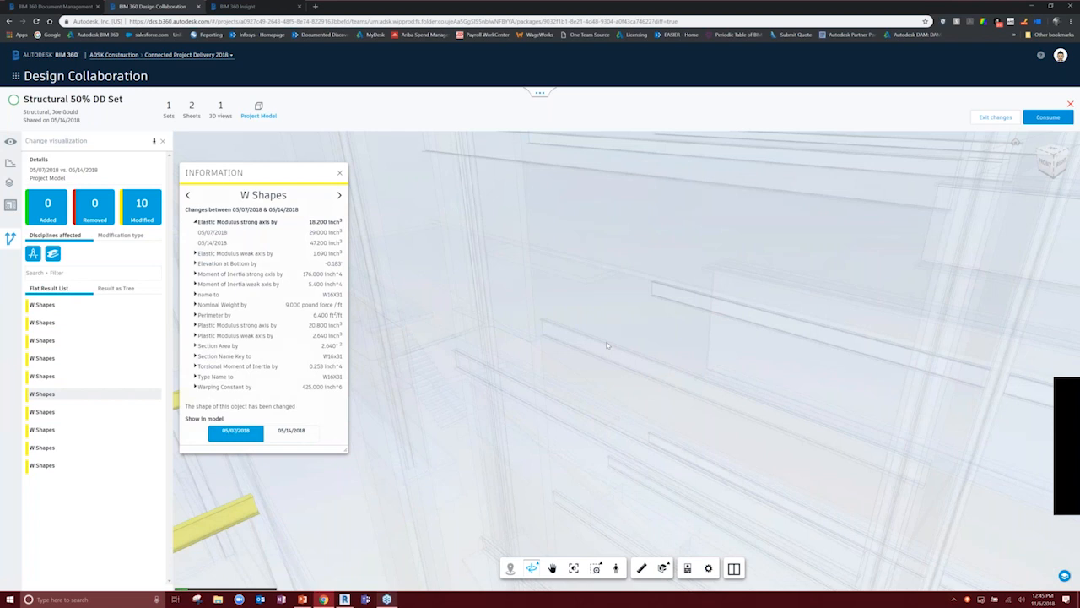
scroll(608, 345, down, 5)
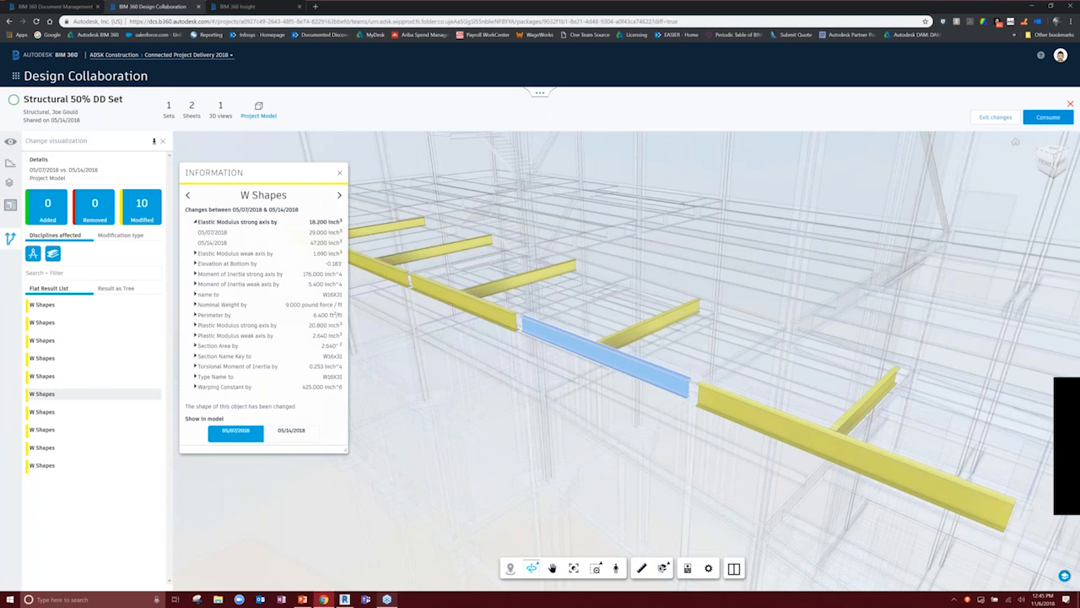
click(287, 431)
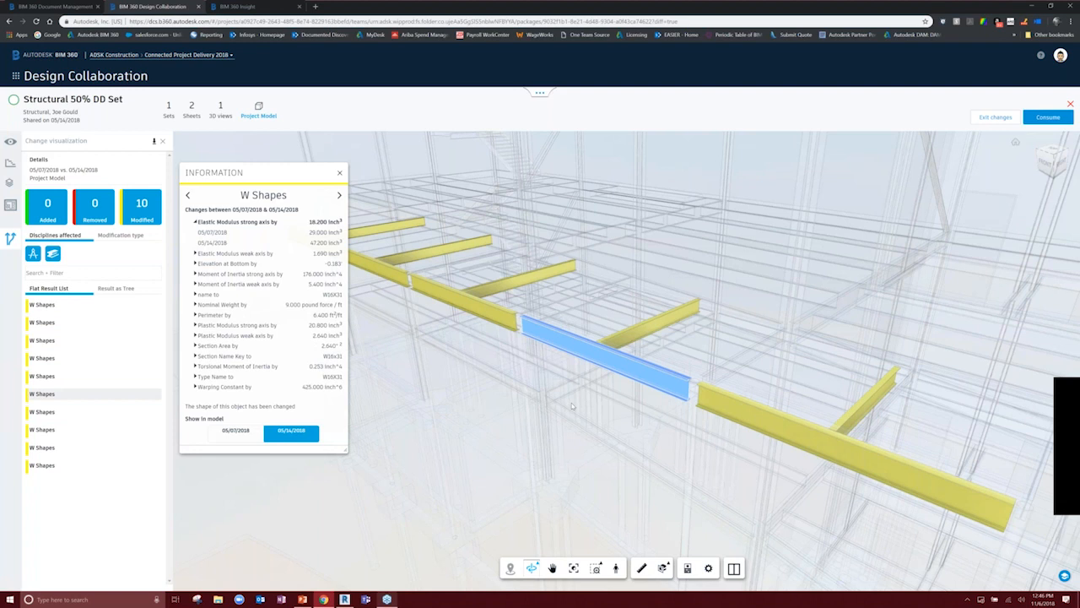
click(340, 173)
click(344, 599)
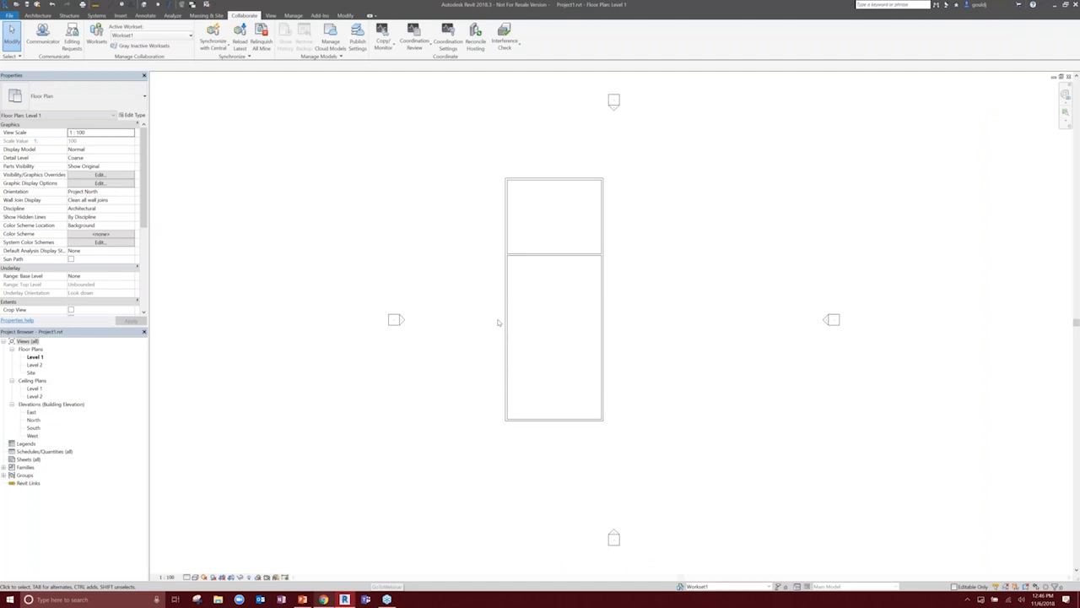
Switch back to Design Collaboration, clear the beam selection, close the Structural 50% DD Set package and collapse the timeline
key(alt+Tab)
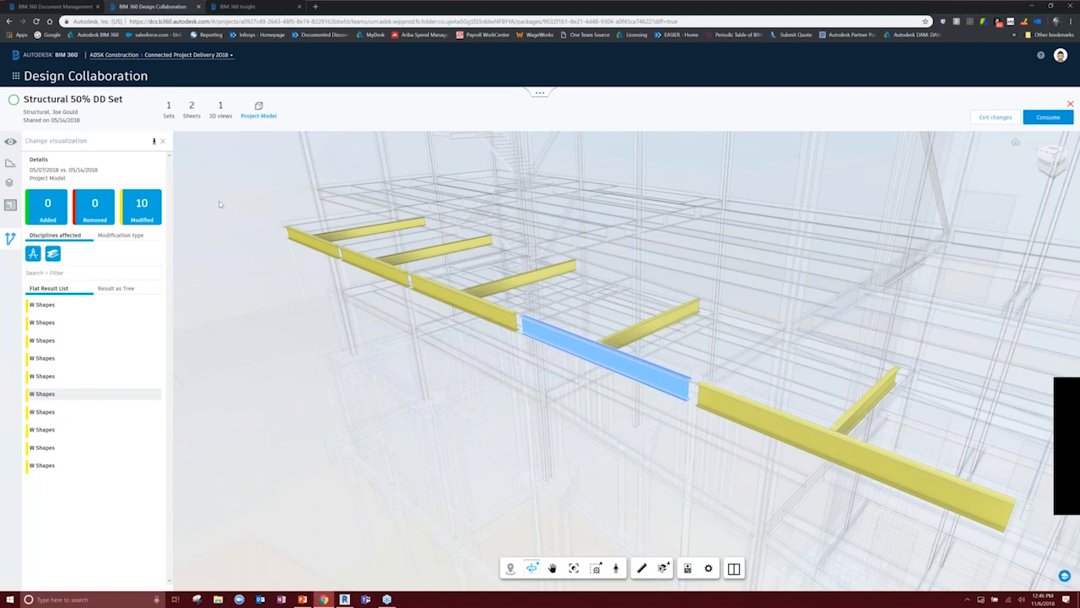
click(219, 203)
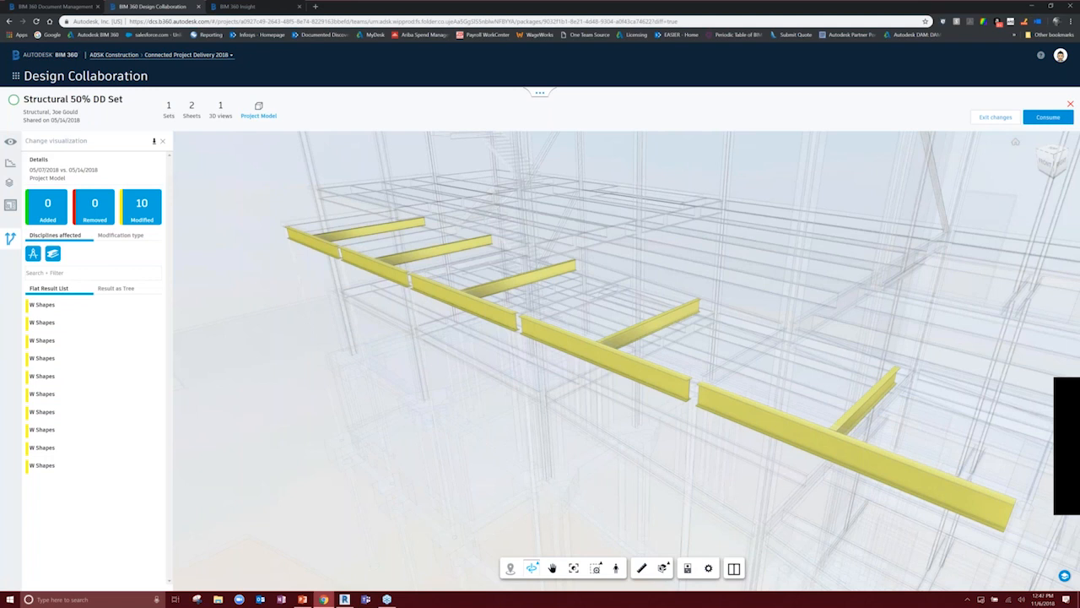
click(540, 93)
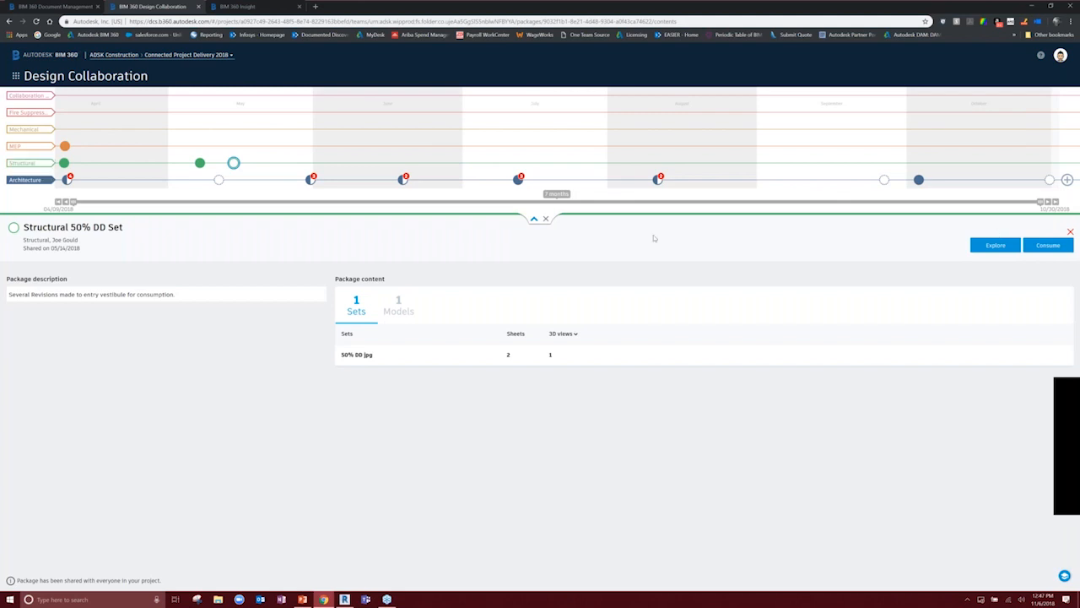
click(1070, 232)
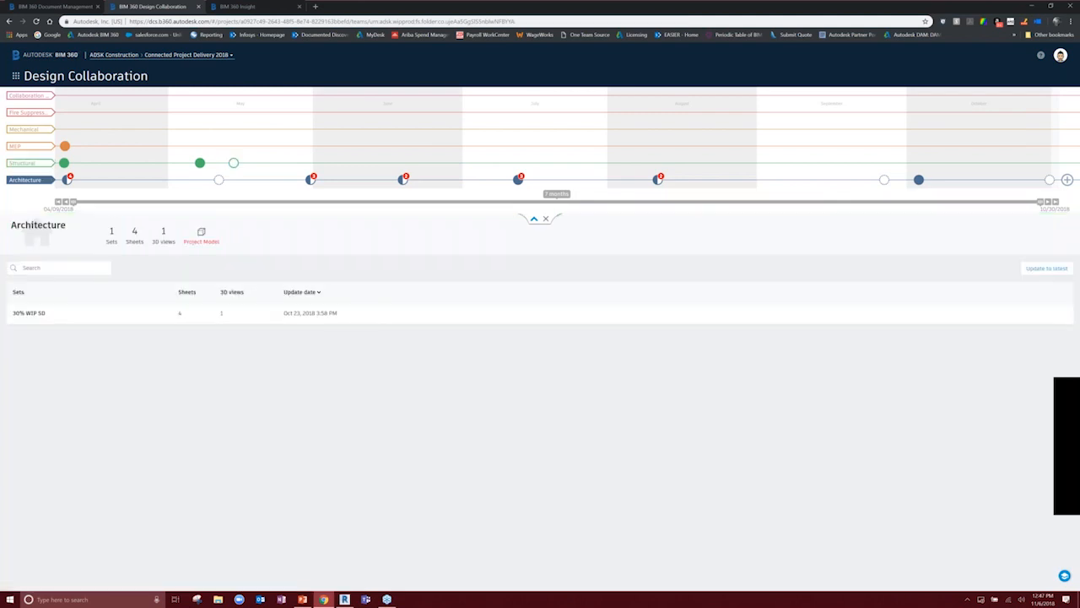
click(546, 218)
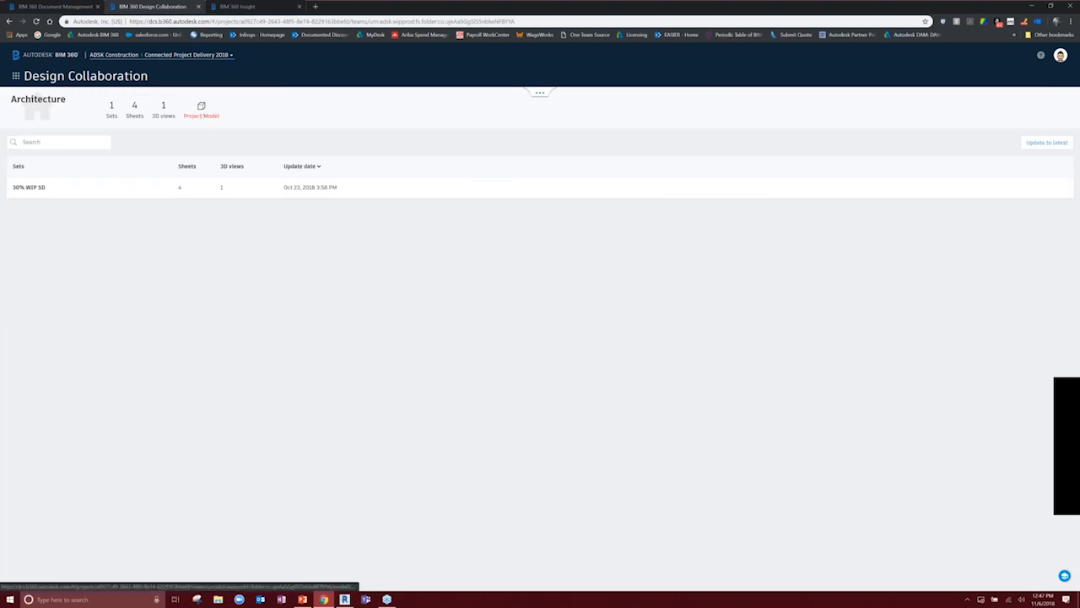
Open the Architecture team's project model, set it to Perspective and look at the whole building from a corner
click(202, 110)
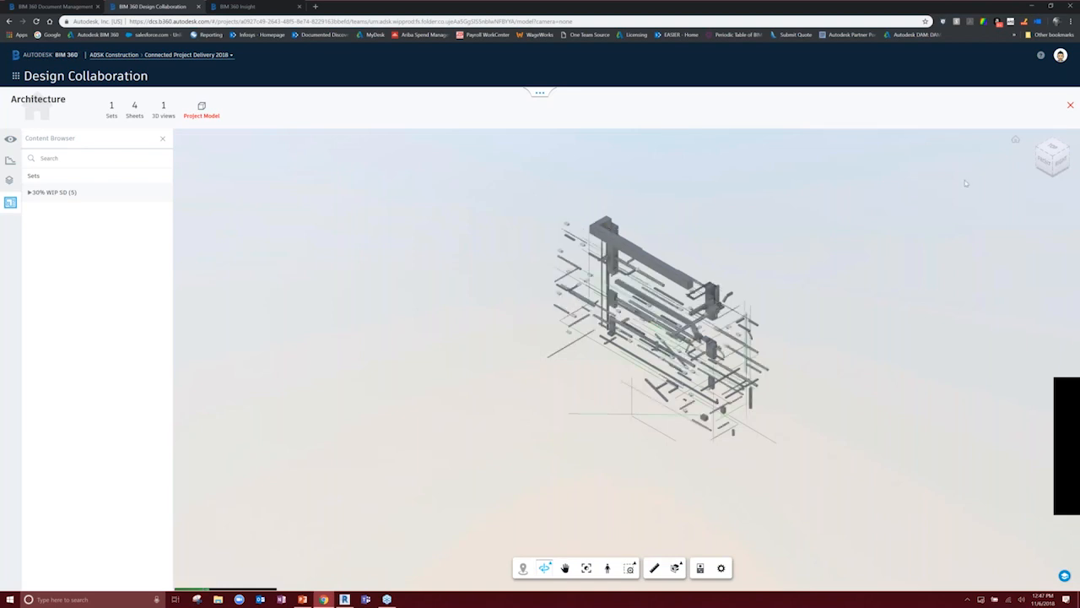
right_click(1044, 155)
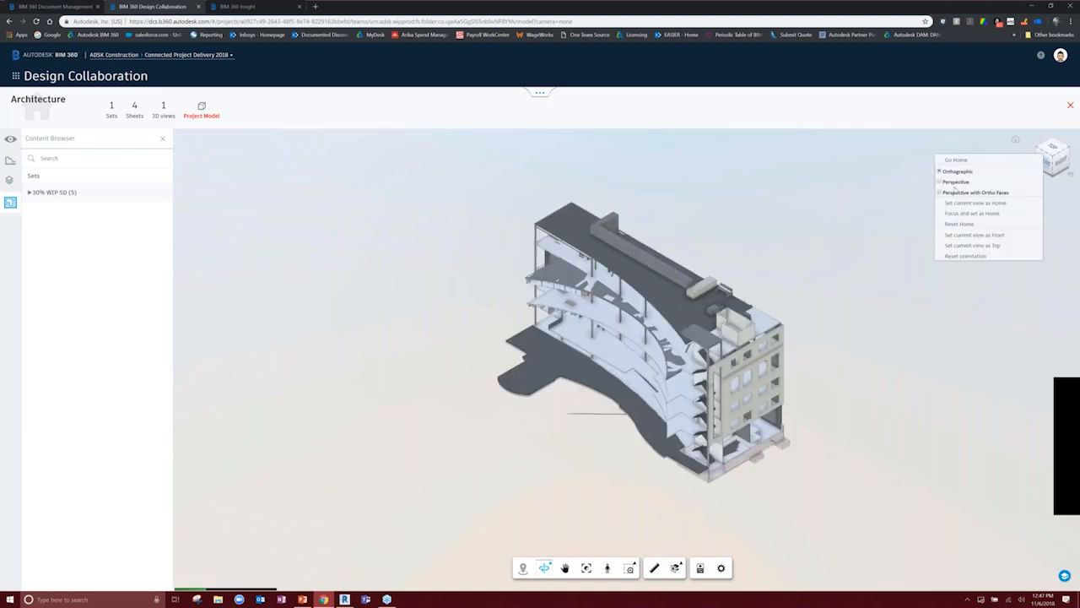
drag(843, 336, 821, 386)
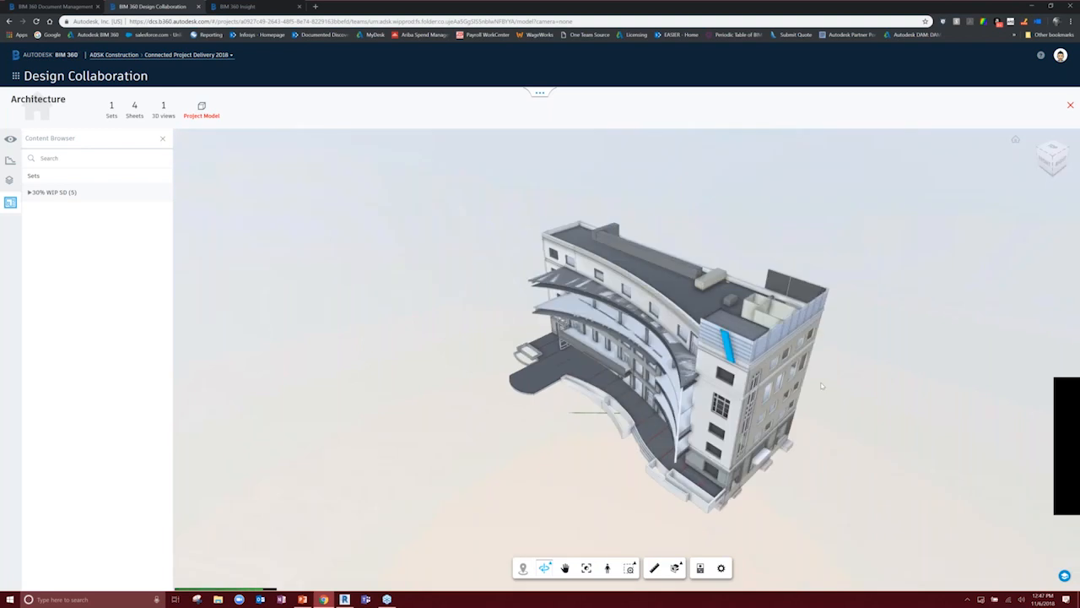
drag(821, 385, 383, 57)
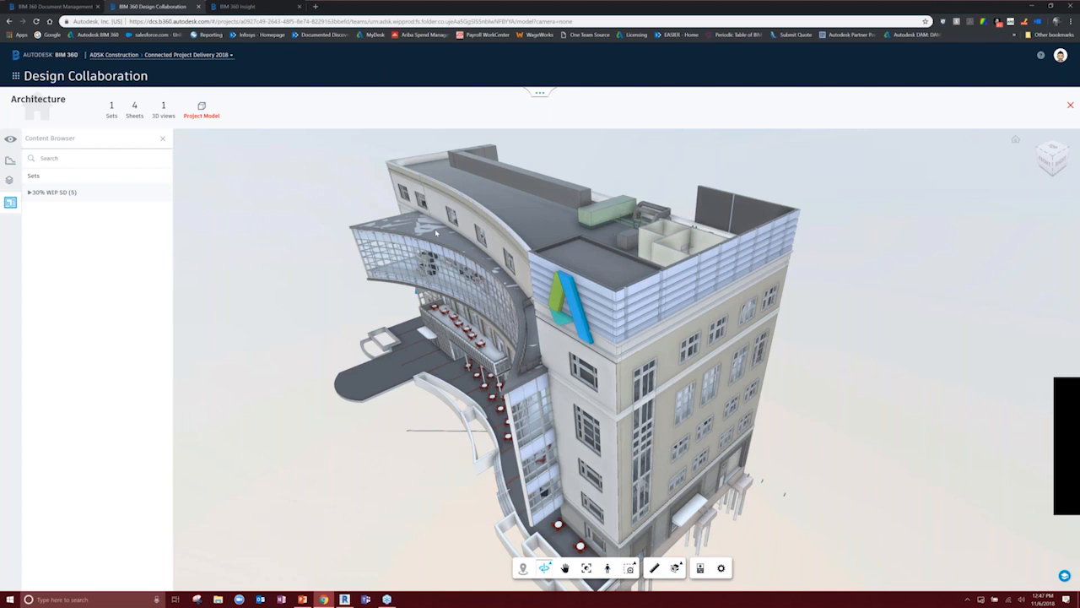
Hide the Architecture team's model in the project model so only the MEP and Structural teams are shown
click(10, 138)
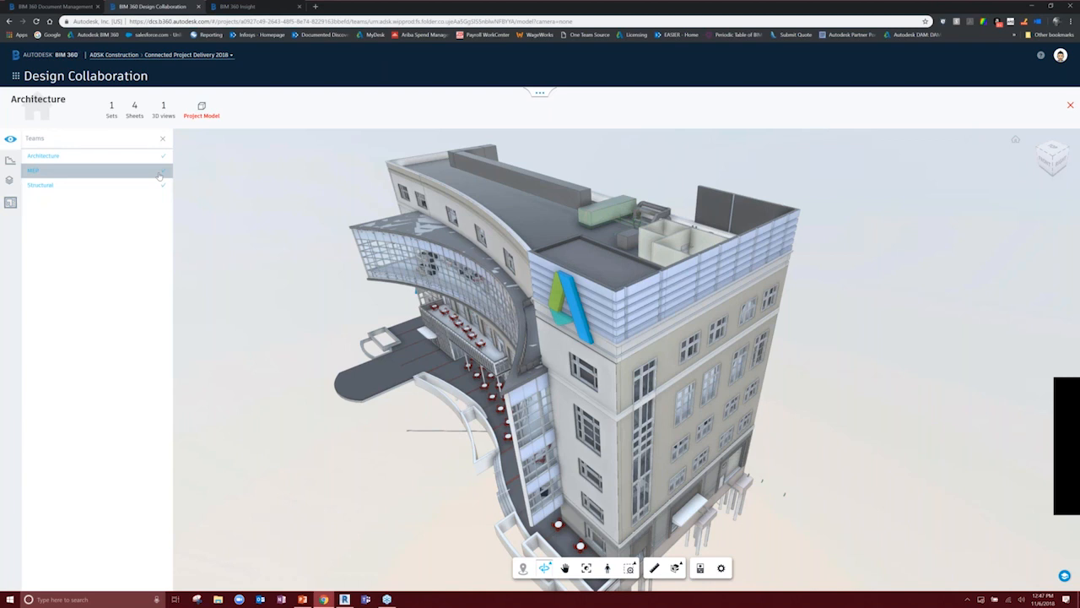
click(163, 157)
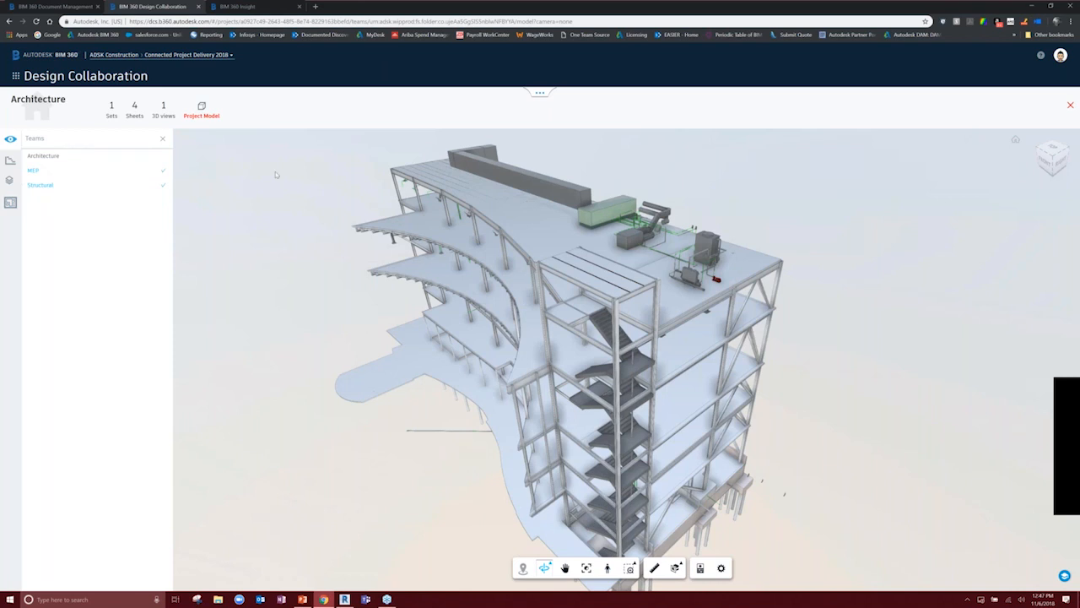
click(166, 172)
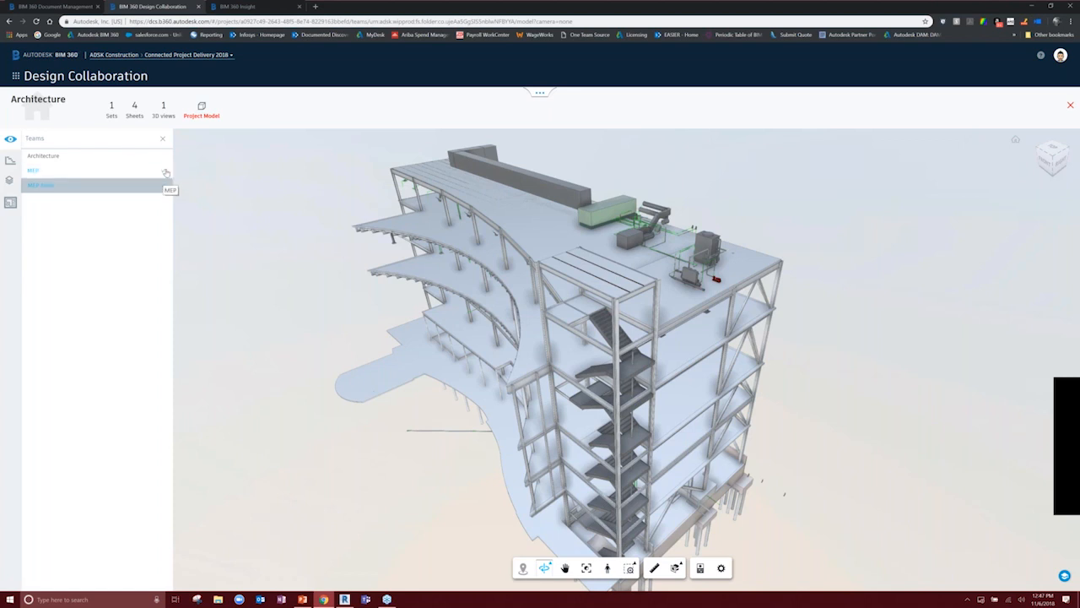
click(166, 172)
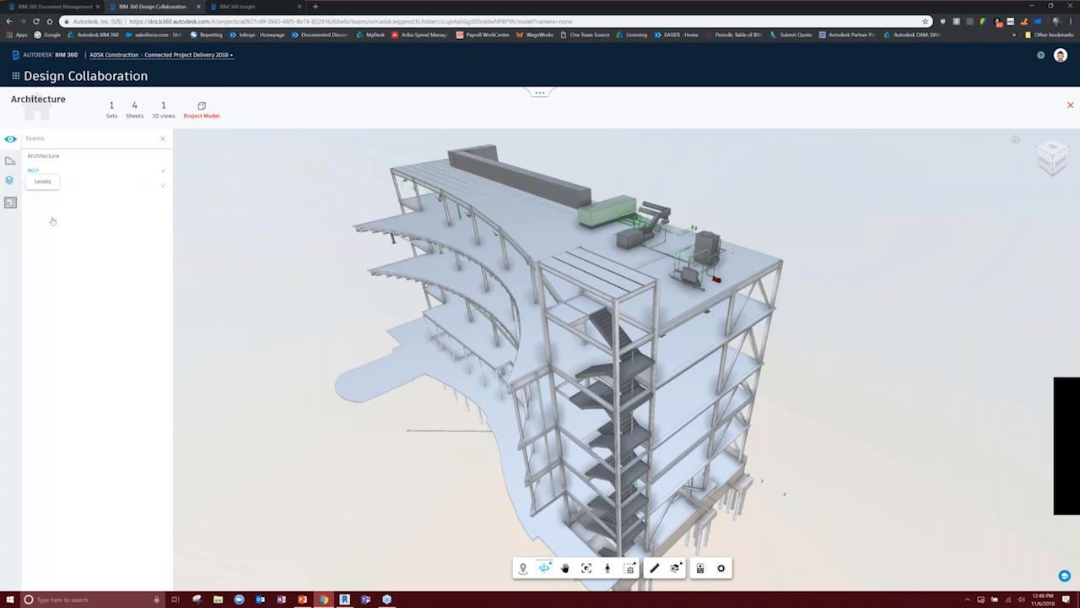
Isolate LEVEL 4 of the project model and view its stair and steel framing up close
click(10, 180)
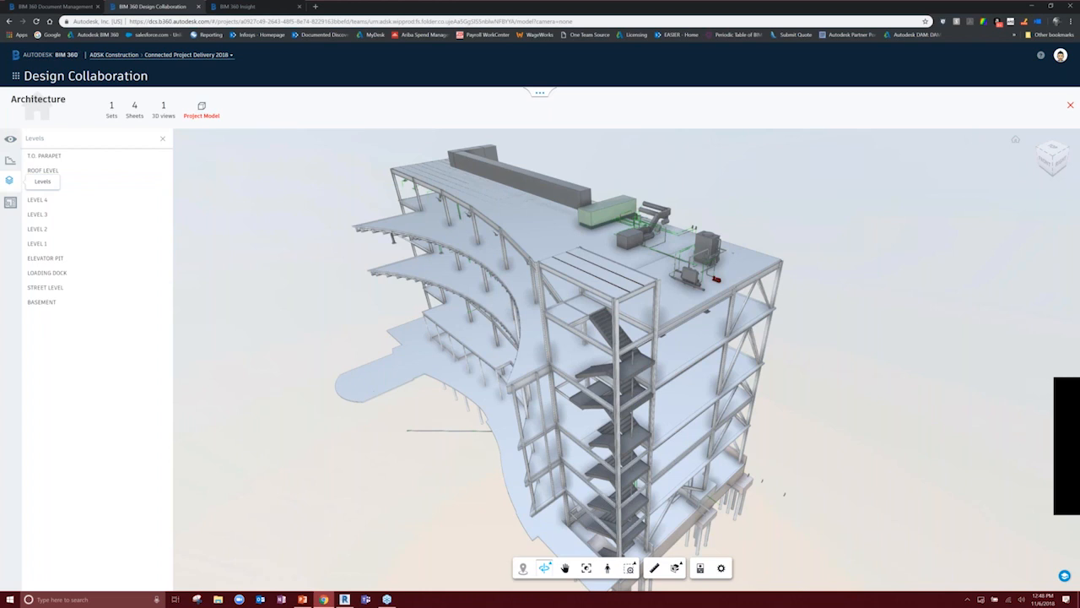
click(37, 199)
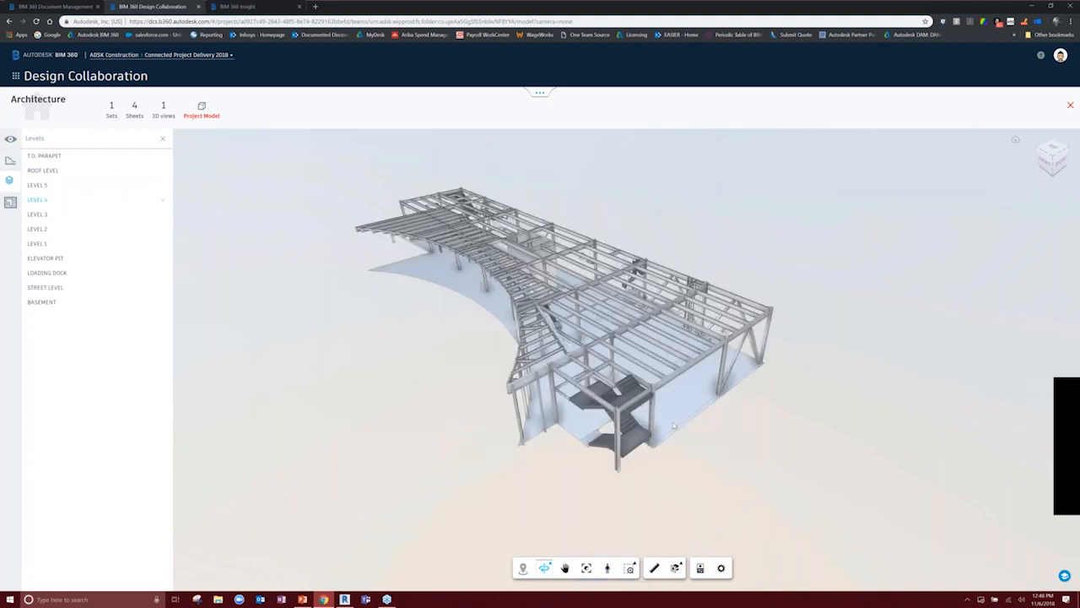
scroll(674, 425, up, 5)
shift+middle_drag(673, 425, 645, 411)
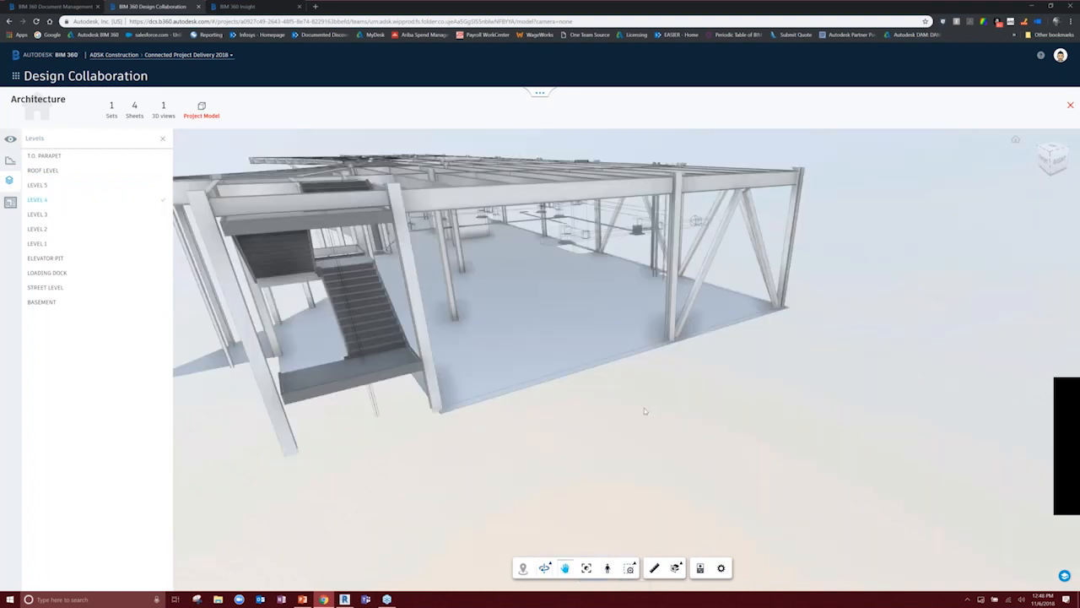
drag(644, 411, 655, 432)
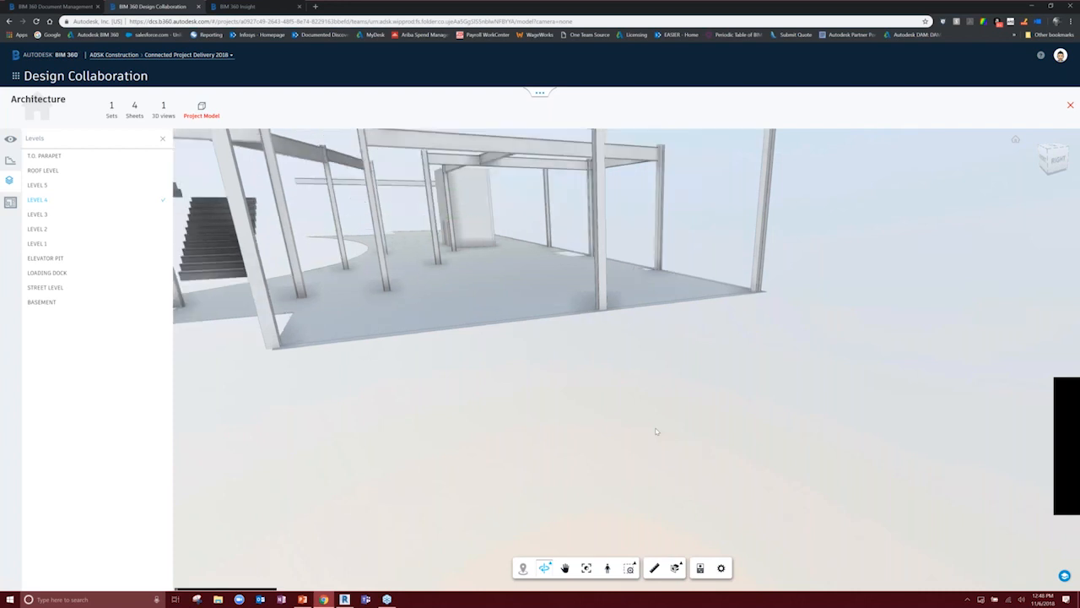
Walk through Level 4 in first-person view past the framing and ducts, clear the level filter and close the project model
click(608, 568)
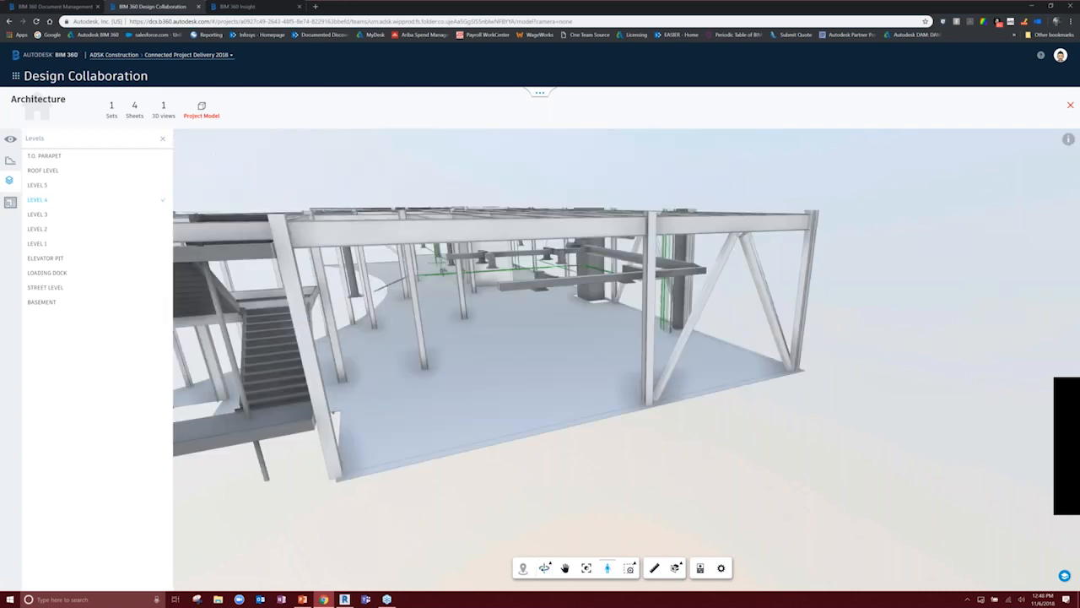
double_click(506, 326)
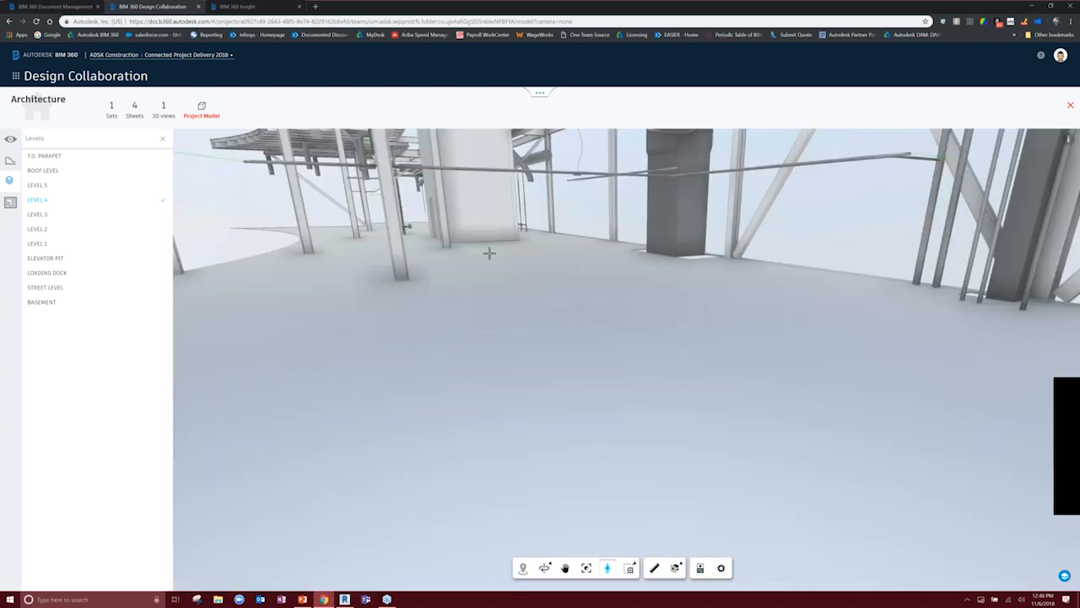
drag(490, 253, 602, 293)
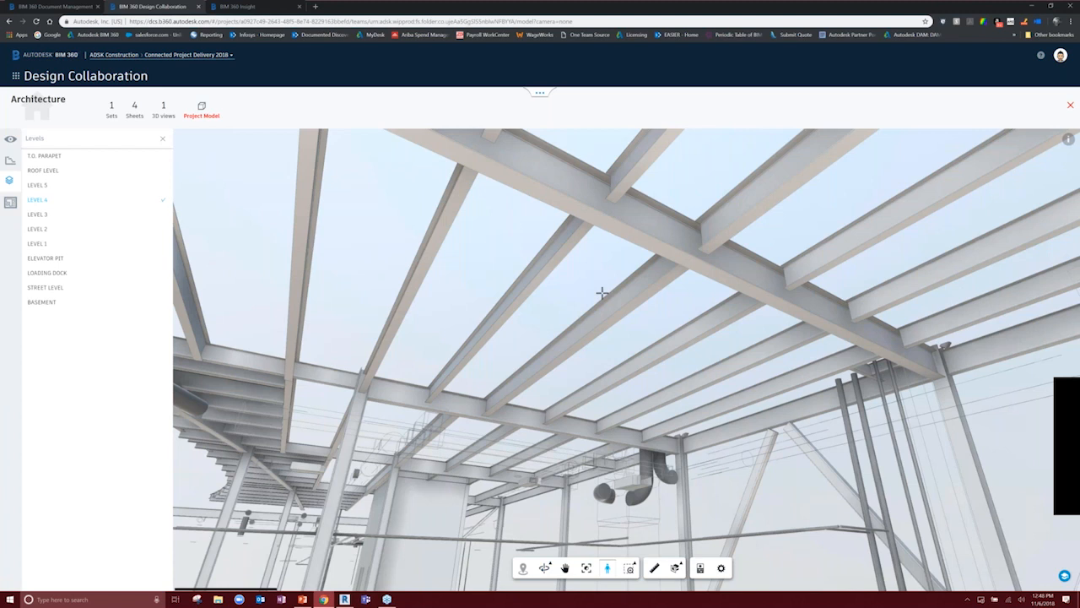
drag(602, 293, 690, 228)
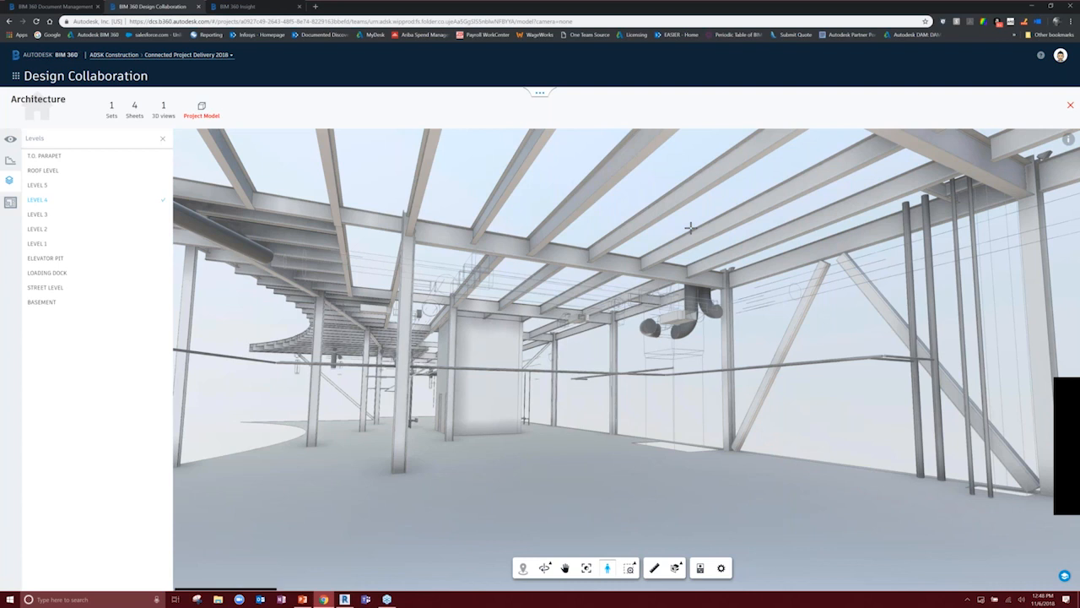
key(Up)
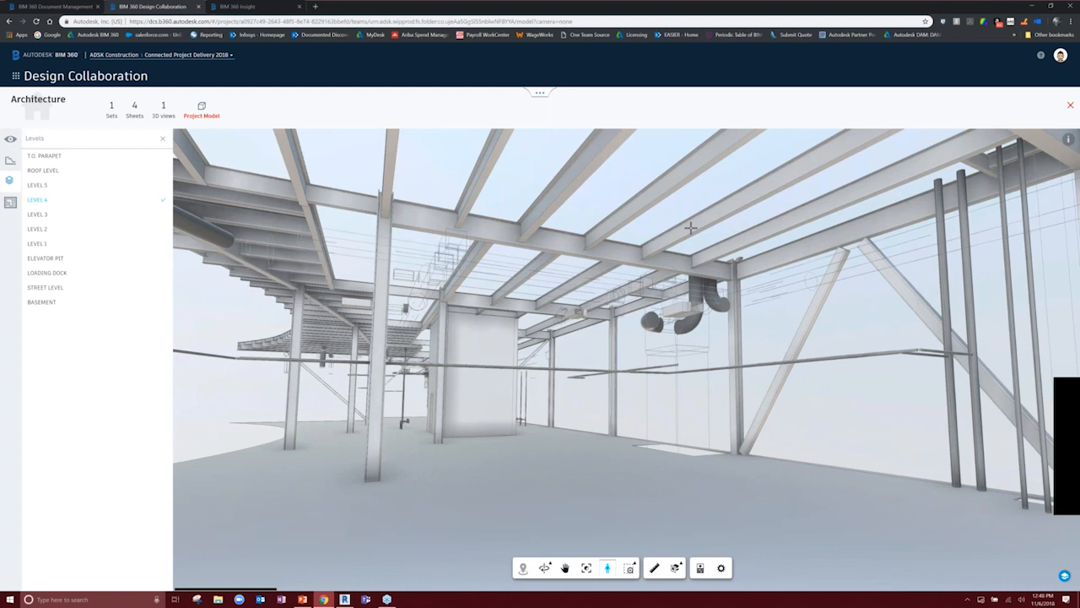
key(Up)
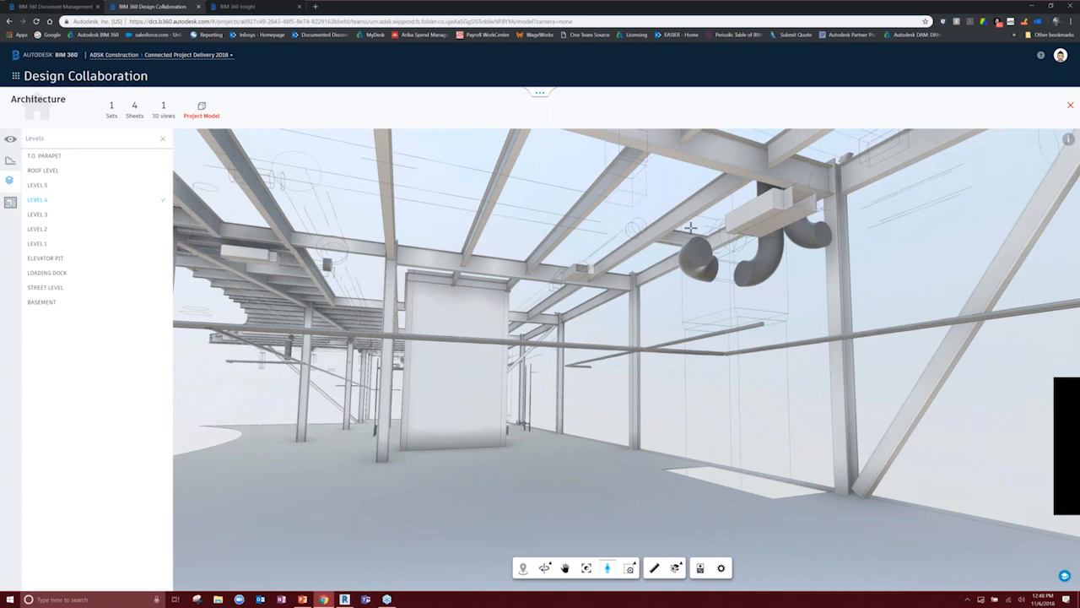
click(93, 200)
click(1069, 104)
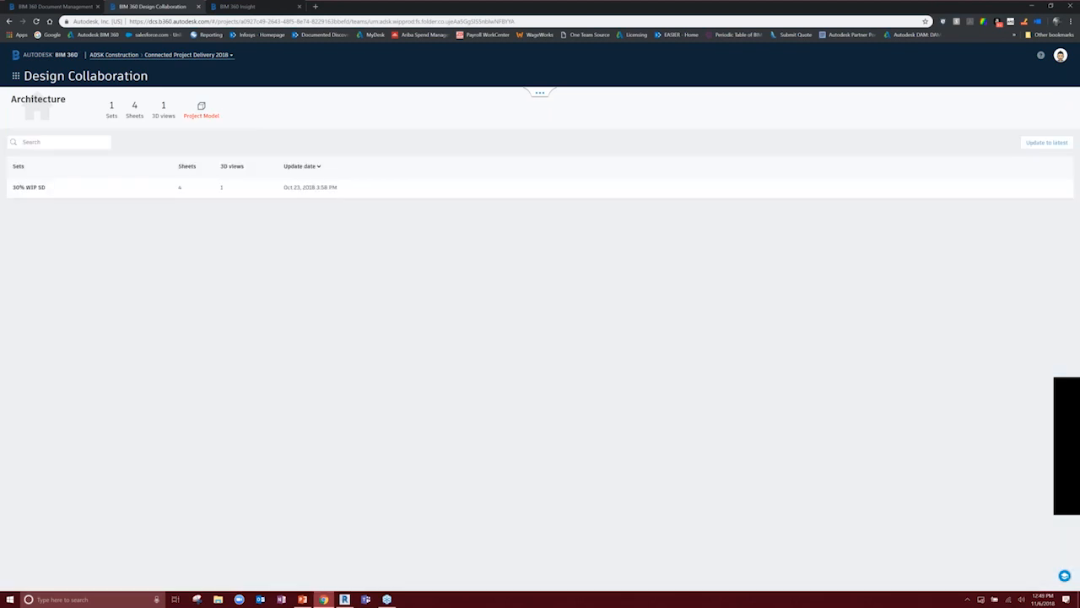